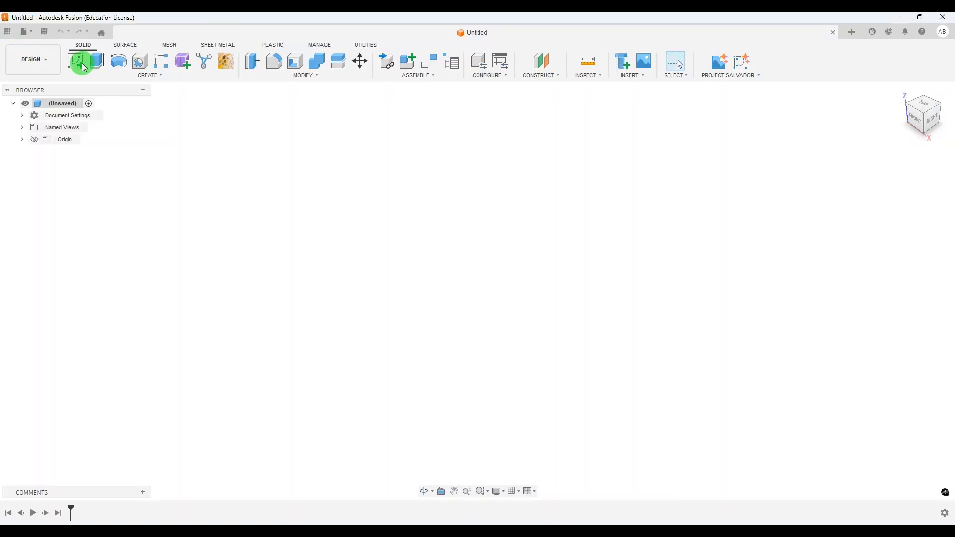
# Start a sketch on the vertical YZ plane and draw a rectangle from the origin, about 73 mm wide and 53 mm high
pyautogui.click(79, 64)
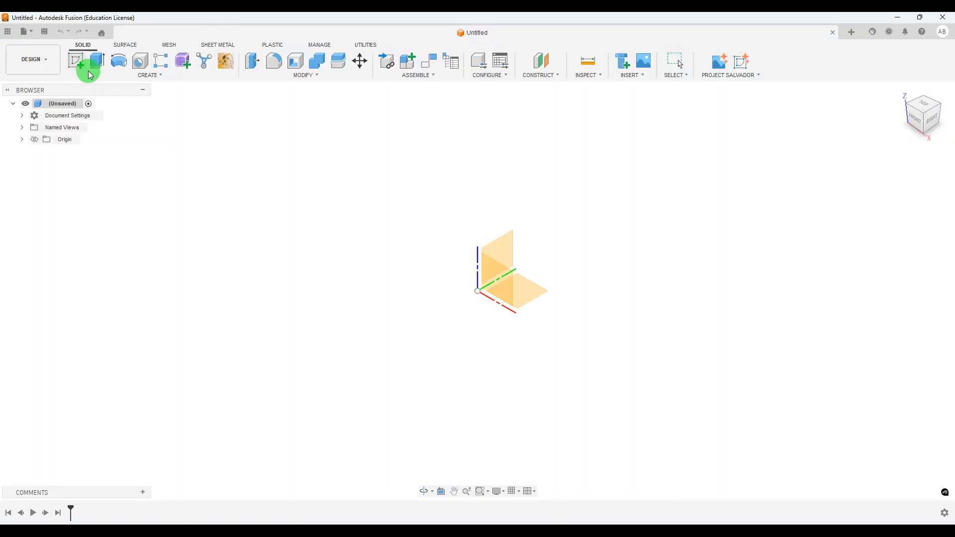
pyautogui.click(503, 240)
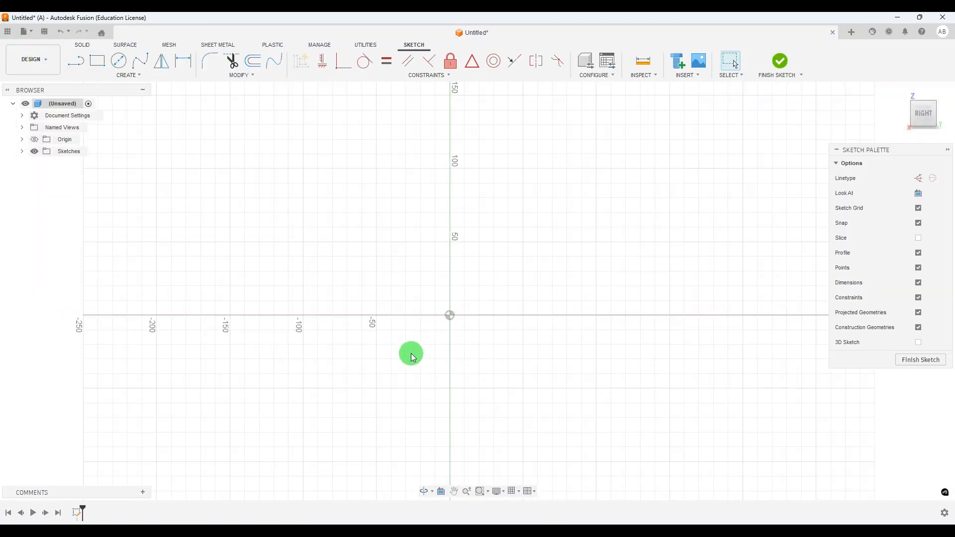
pyautogui.click(97, 60)
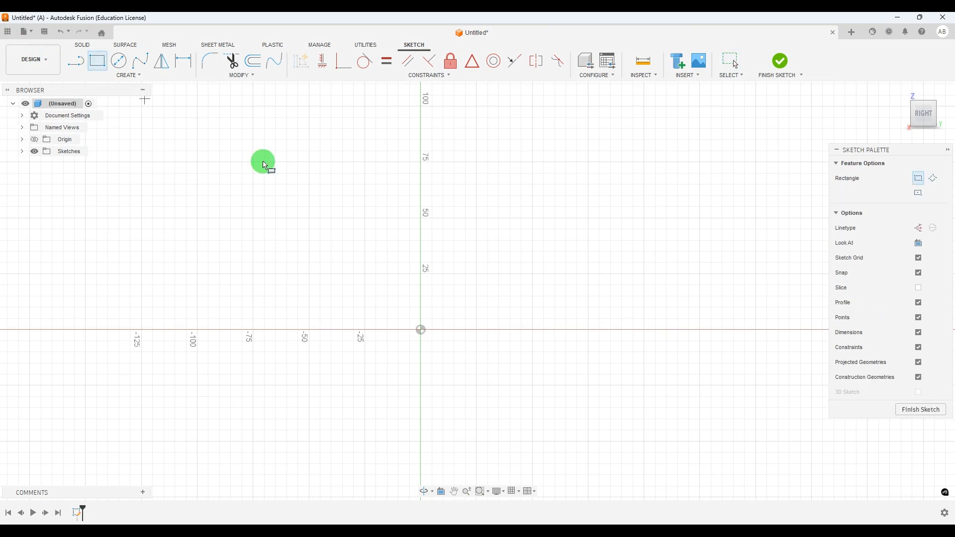
pyautogui.click(421, 329)
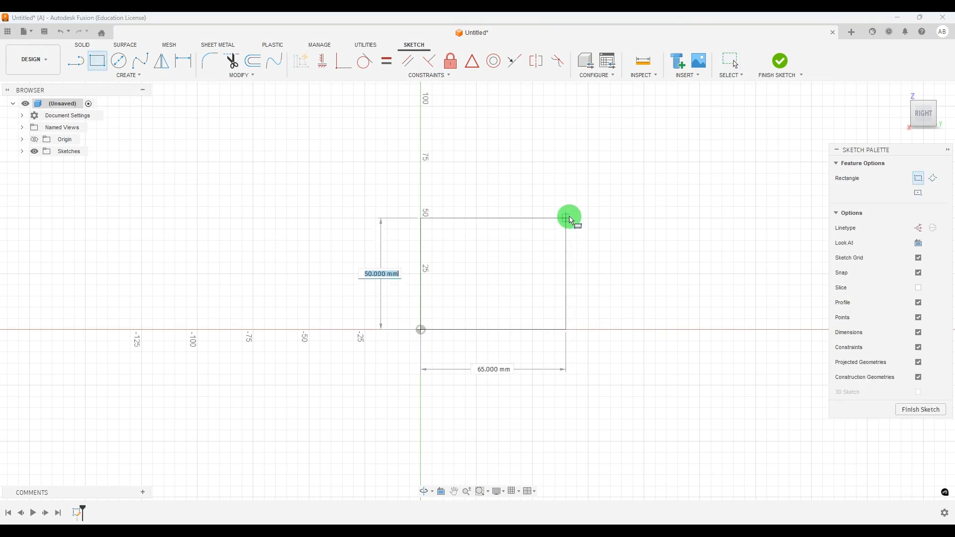
pyautogui.click(585, 211)
# Dimension the rectangle's bottom edge to 100 mm
pyautogui.click(188, 66)
pyautogui.click(503, 329)
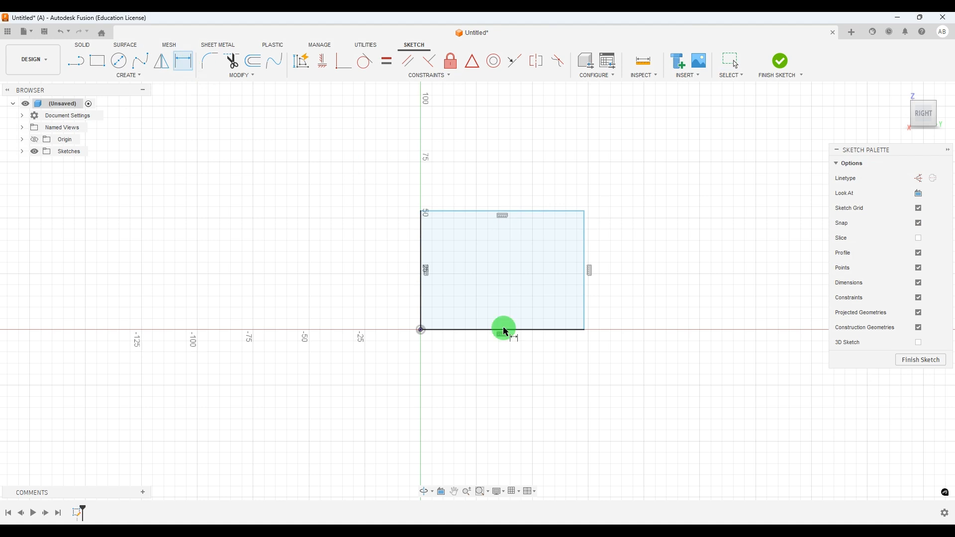
pyautogui.click(490, 379)
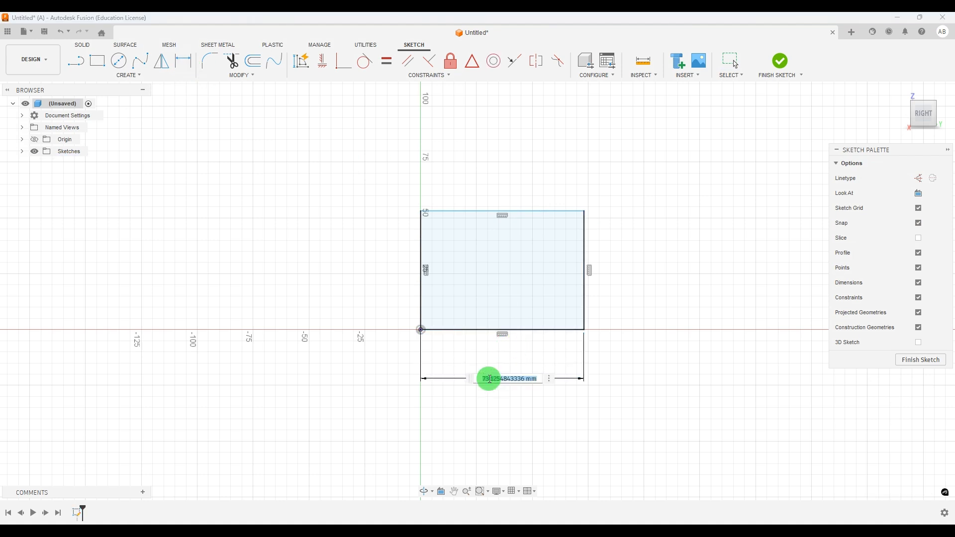
pyautogui.write('100')
pyautogui.press('Return')
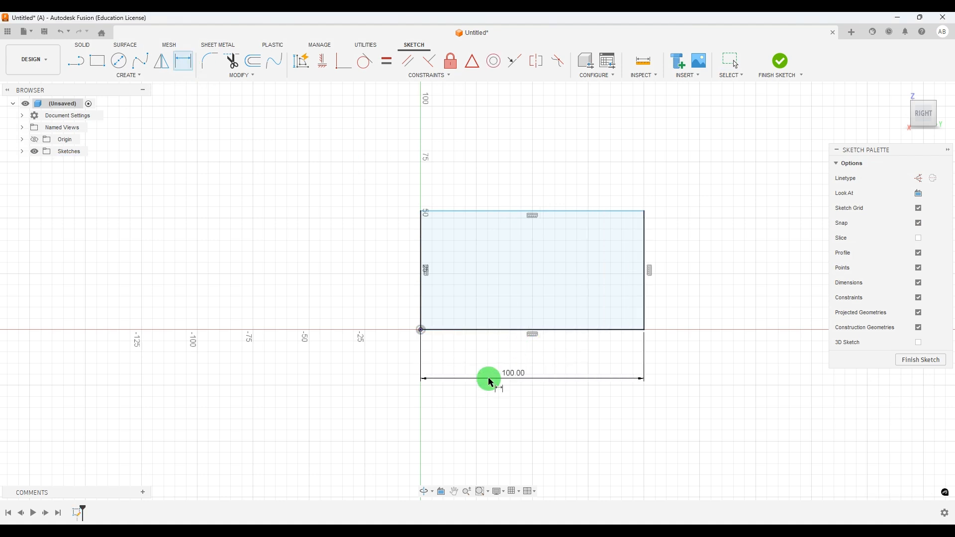
# Dimension the rectangle's right edge to a height of 70 mm
pyautogui.click(646, 295)
pyautogui.click(688, 288)
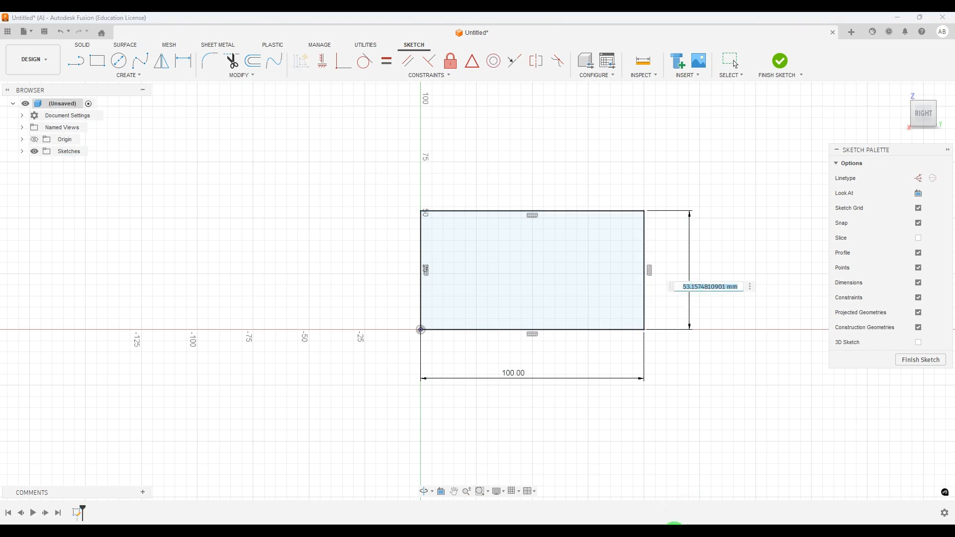
pyautogui.click(674, 523)
pyautogui.click(675, 530)
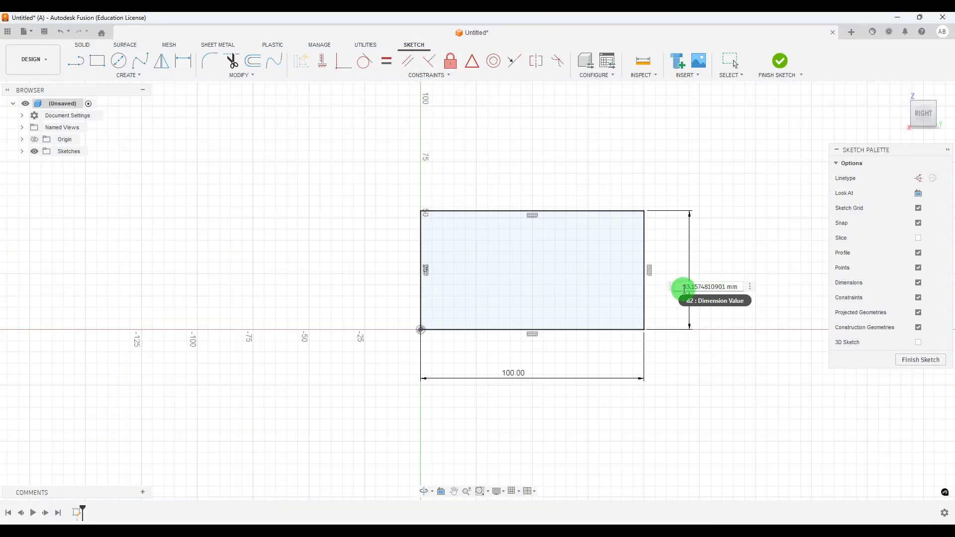
pyautogui.click(686, 284)
pyautogui.write('70')
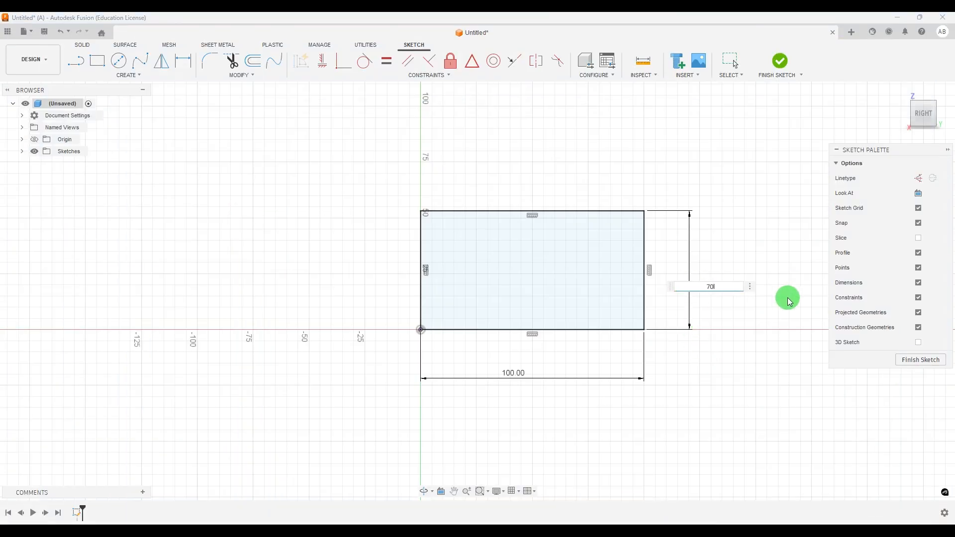
pyautogui.press('Return')
pyautogui.scroll(-3, 621, 258)
pyautogui.scroll(2, 634, 226)
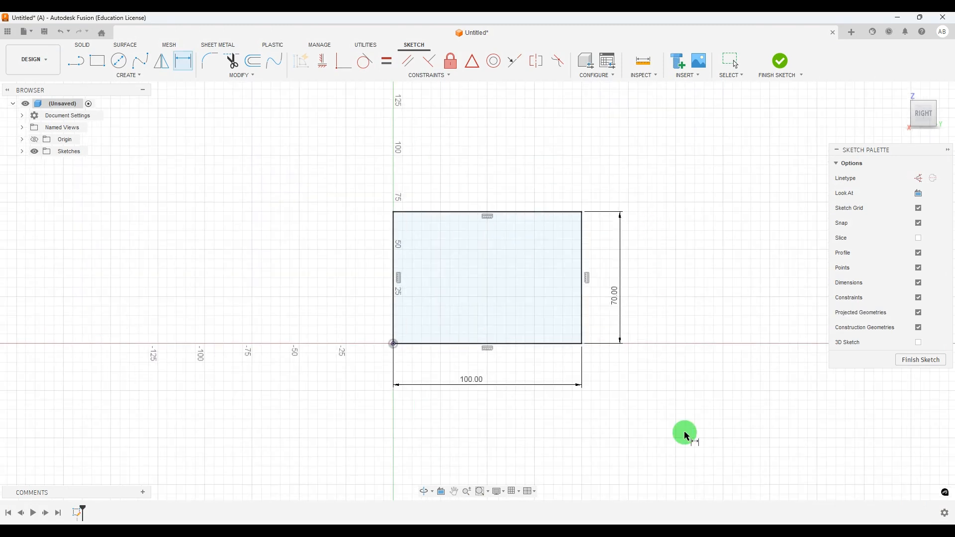
# Check reference drawing 227.jpg and sketch a slanted line across the rectangle's upper-left corner, starting about 40 mm from the right edge
pyautogui.click(675, 530)
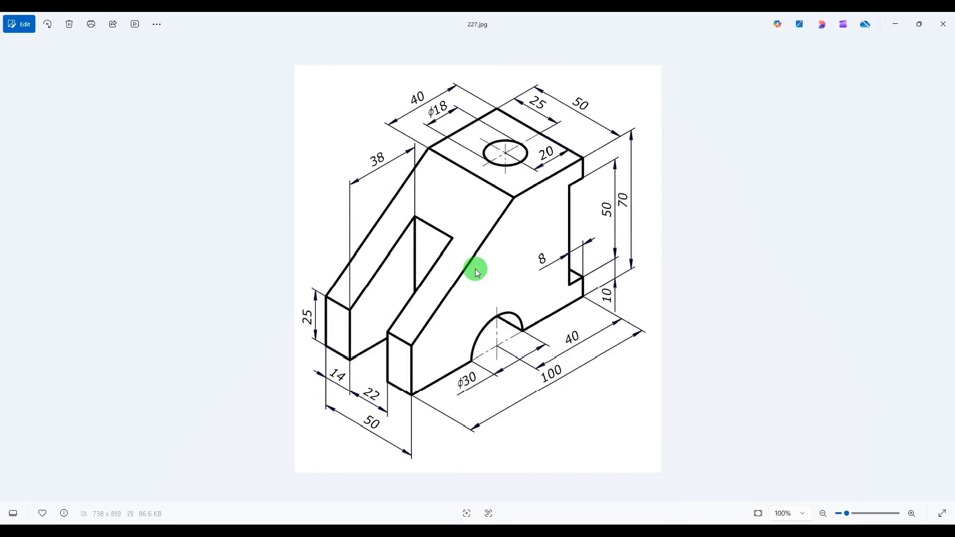
pyautogui.click(664, 528)
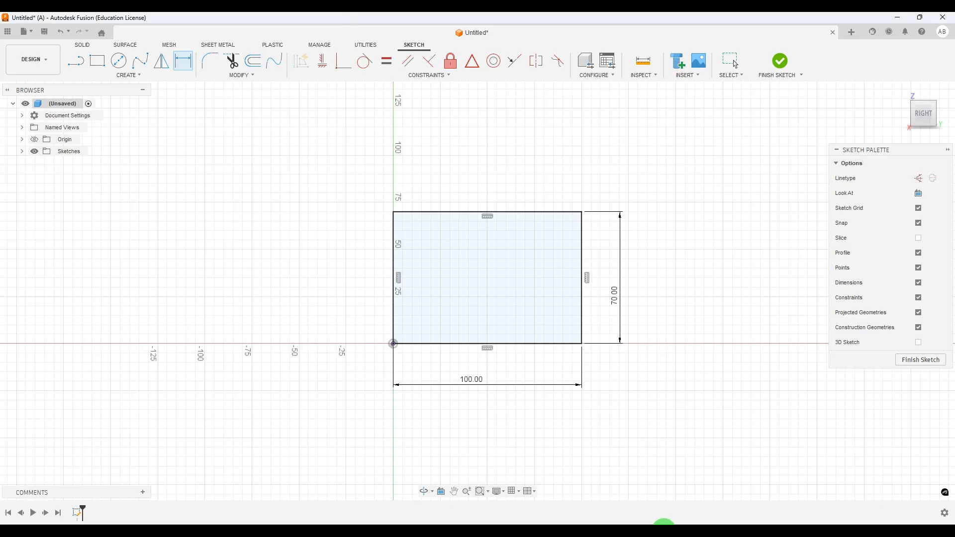
pyautogui.click(651, 527)
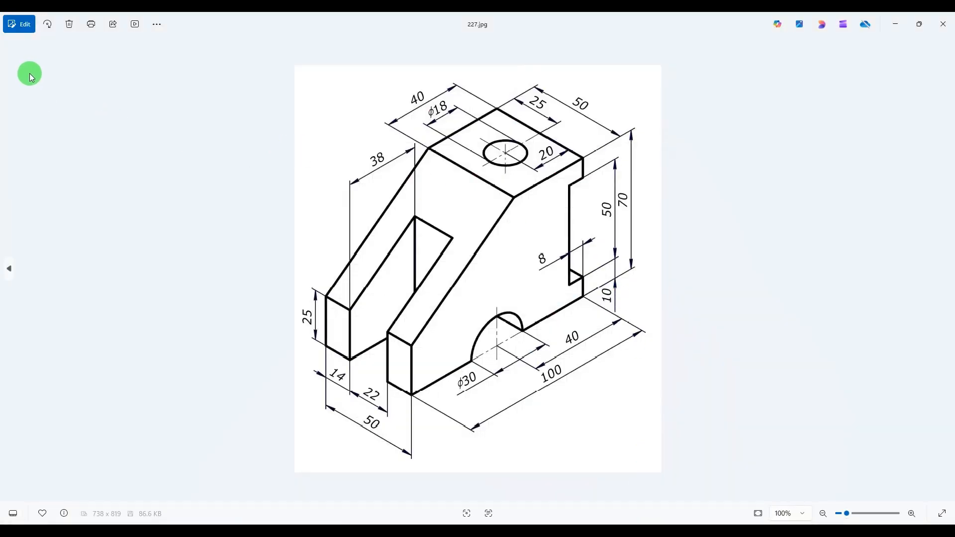
pyautogui.hotkey('alt', 'Tab')
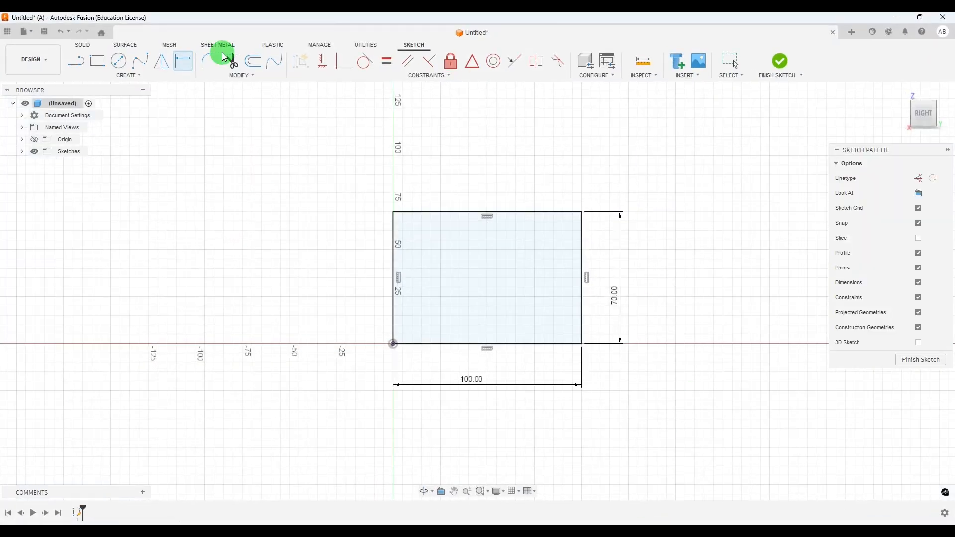
pyautogui.click(76, 61)
pyautogui.click(507, 213)
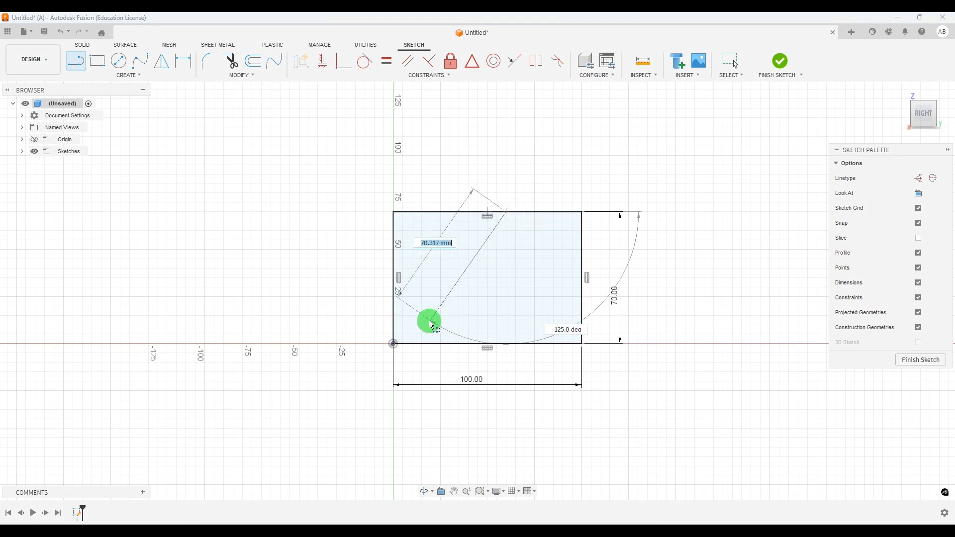
pyautogui.click(396, 317)
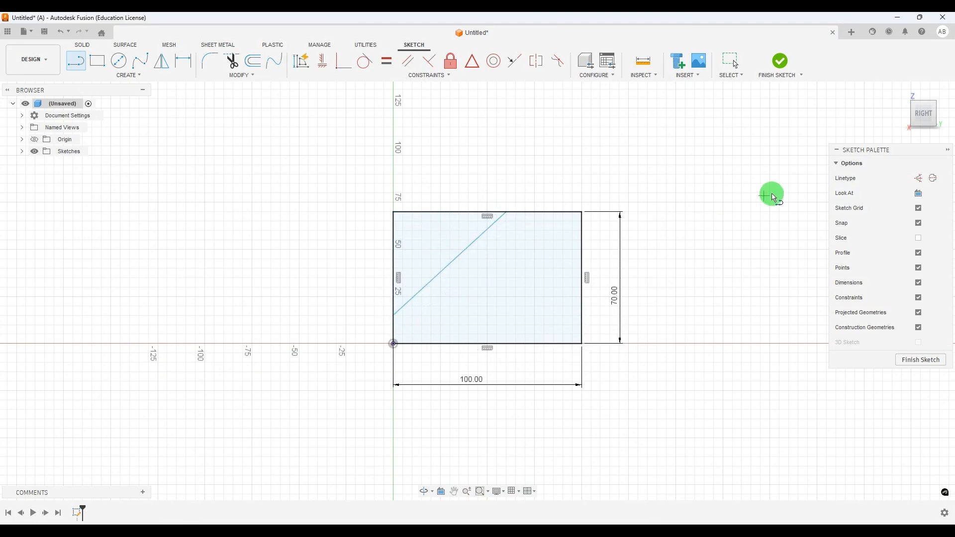
# Dimension the slanted line's upper end 40 mm from the rectangle's right edge
pyautogui.click(183, 60)
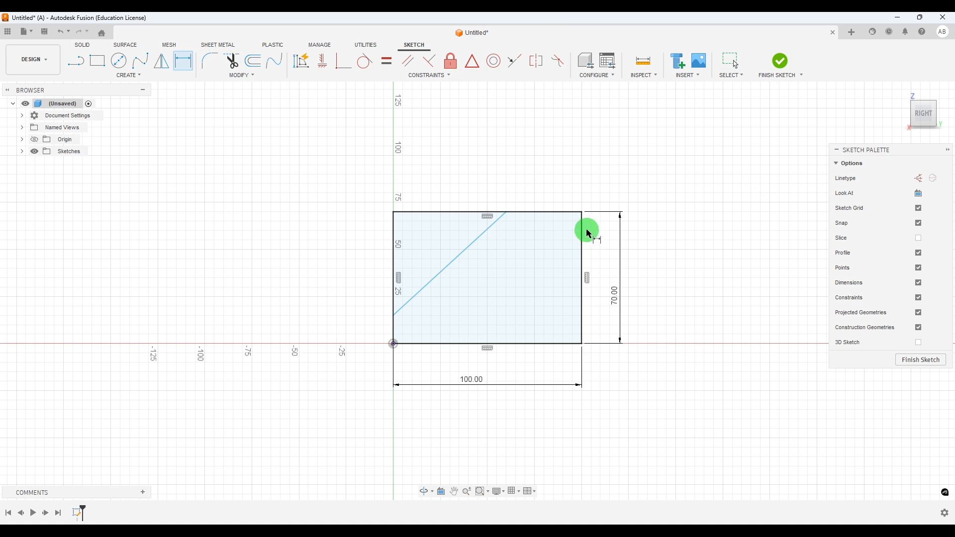
pyautogui.click(583, 232)
pyautogui.click(507, 212)
pyautogui.click(547, 180)
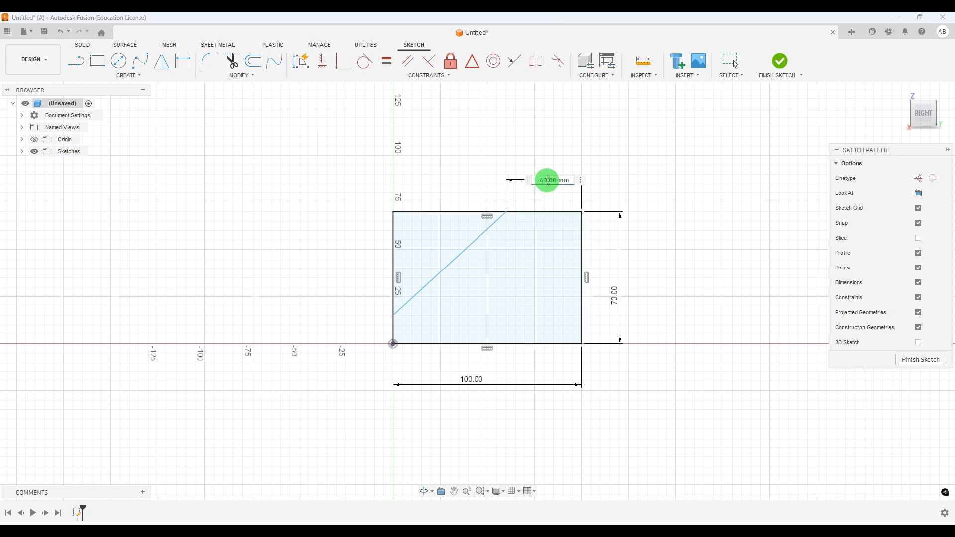
pyautogui.write('40')
pyautogui.press('Return')
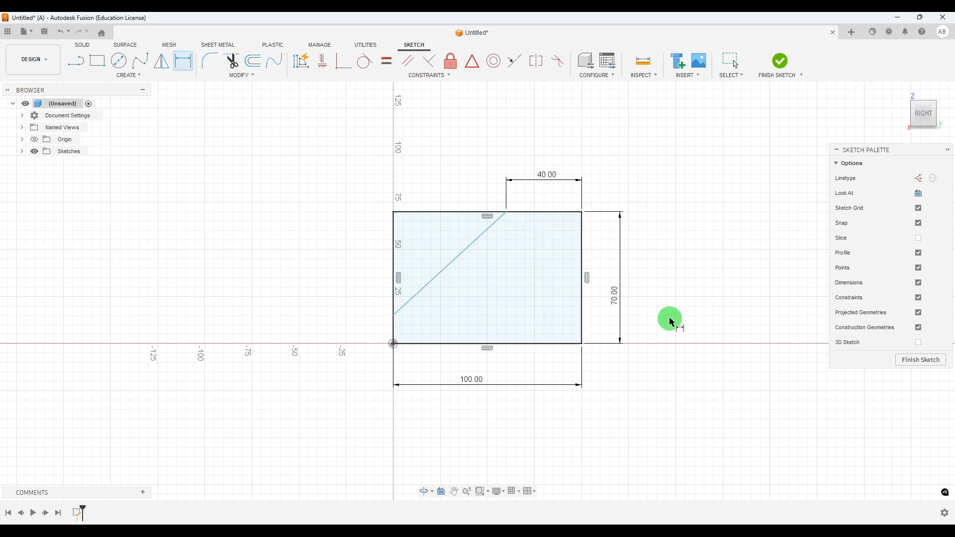
# Check the reference drawing and dimension the slanted line's lower end 25 mm above the rectangle's bottom-left corner
pyautogui.click(679, 533)
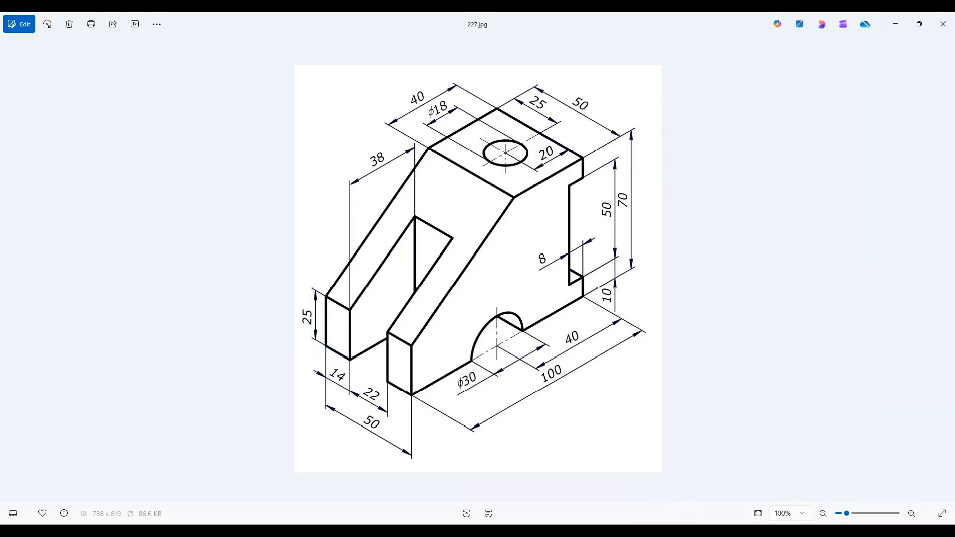
pyautogui.click(681, 533)
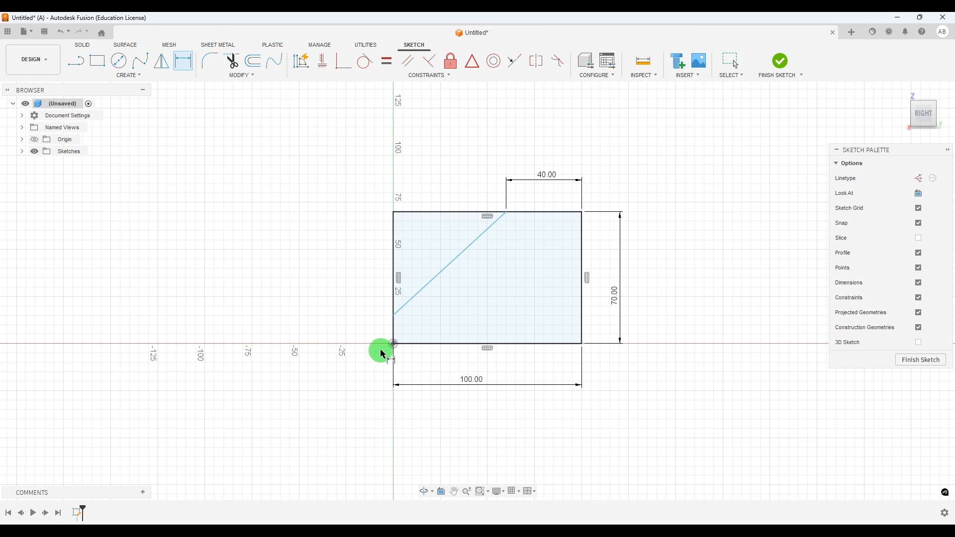
pyautogui.click(394, 315)
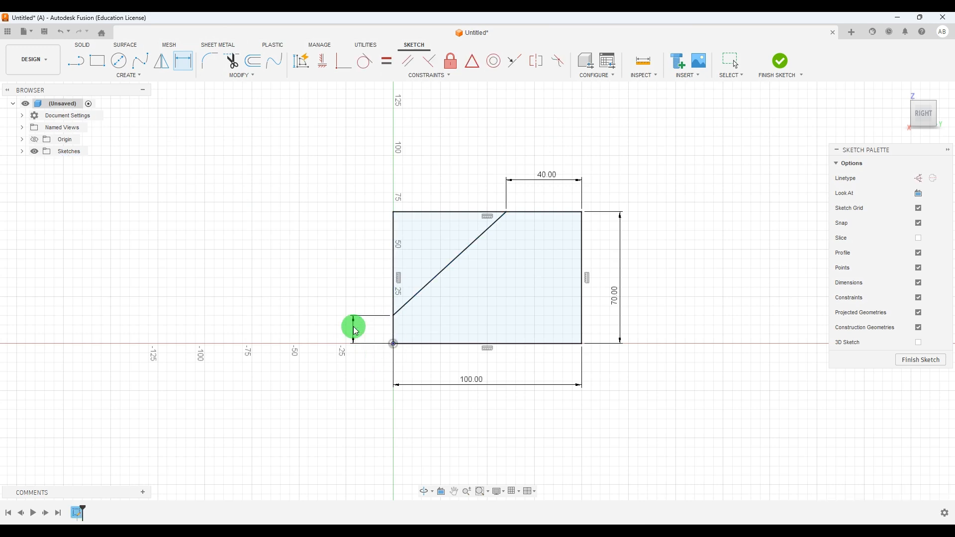
pyautogui.click(351, 327)
pyautogui.press('Return')
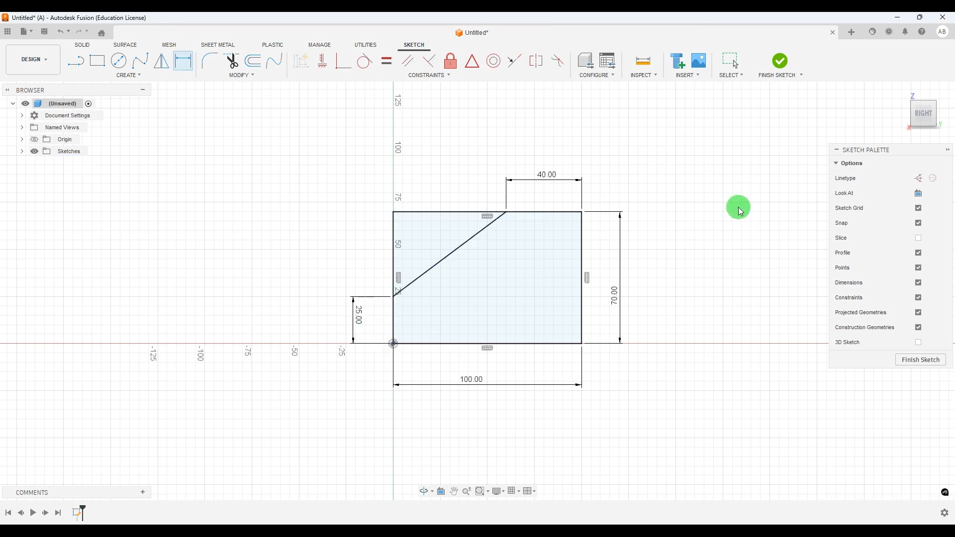
pyautogui.press('Escape')
# Check the reference drawing and sketch a three-line rectangular notch against the right edge, about 15 mm deep and about 10 mm above the base
pyautogui.scroll(-3, 587, 339)
pyautogui.scroll(2, 592, 272)
pyautogui.scroll(1, 593, 272)
pyautogui.scroll(-3, 569, 323)
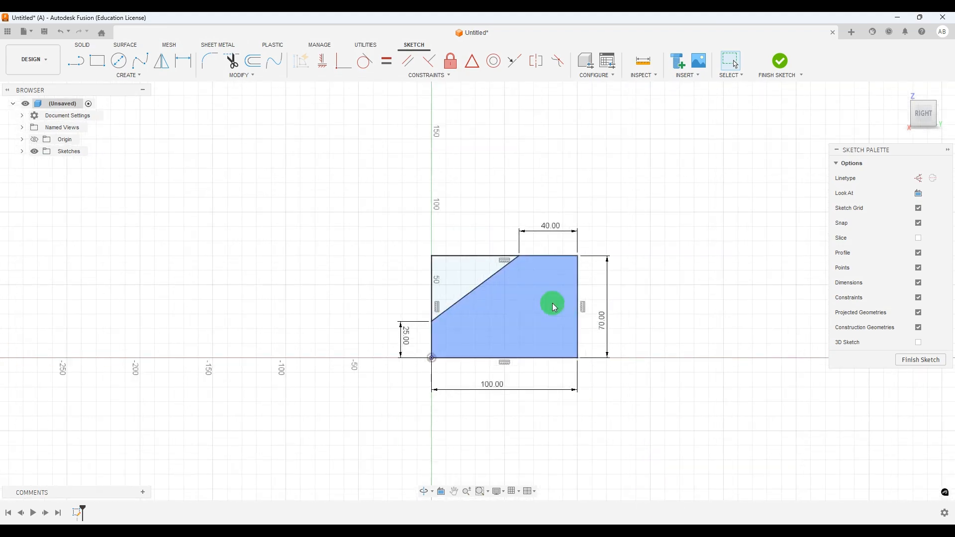
pyautogui.scroll(2, 623, 382)
pyautogui.hotkey('alt', 'Tab')
pyautogui.click(619, 252)
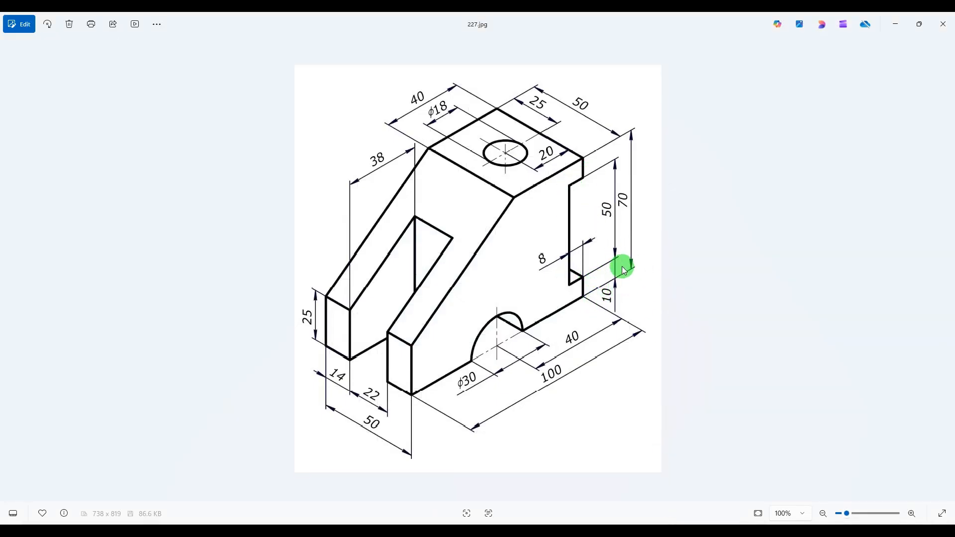
pyautogui.hotkey('alt', 'Tab')
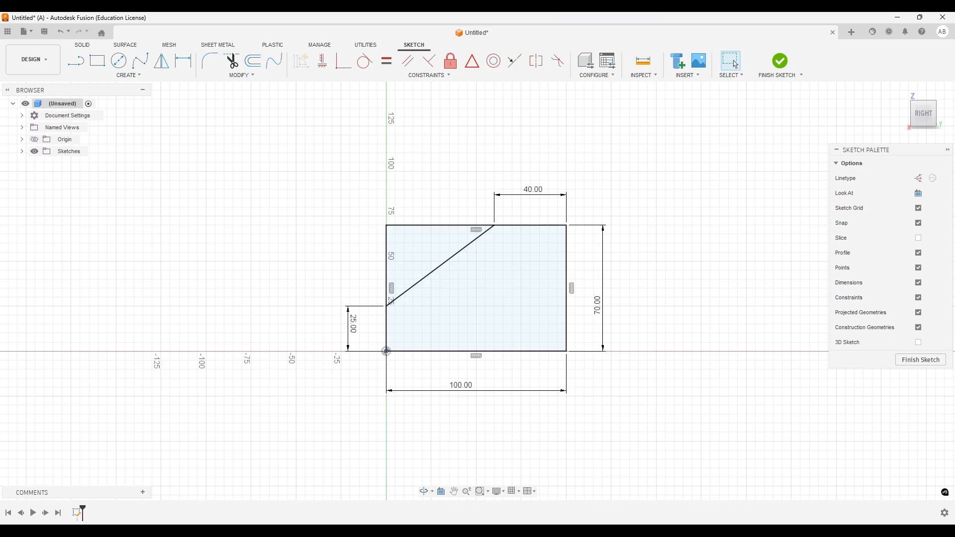
pyautogui.click(75, 60)
pyautogui.scroll(1, 472, 267)
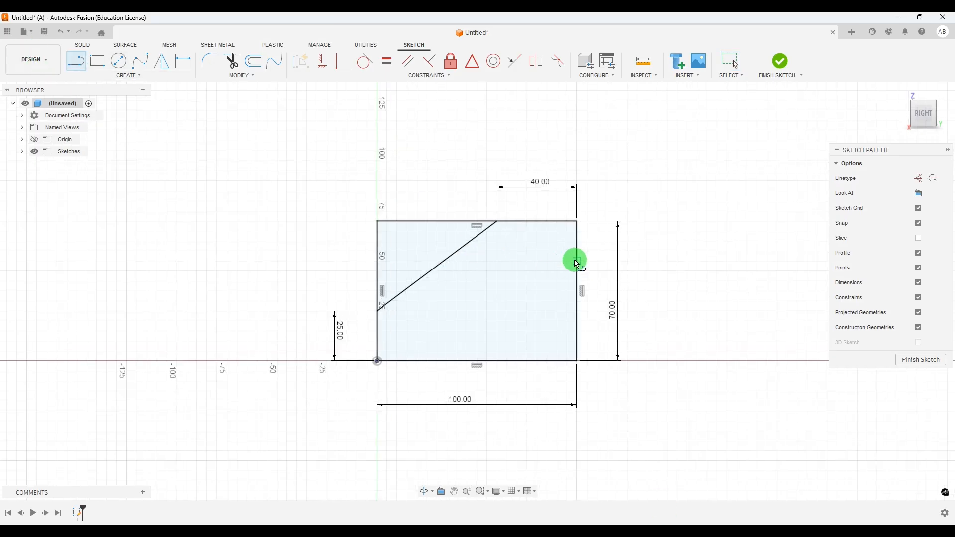
pyautogui.click(547, 251)
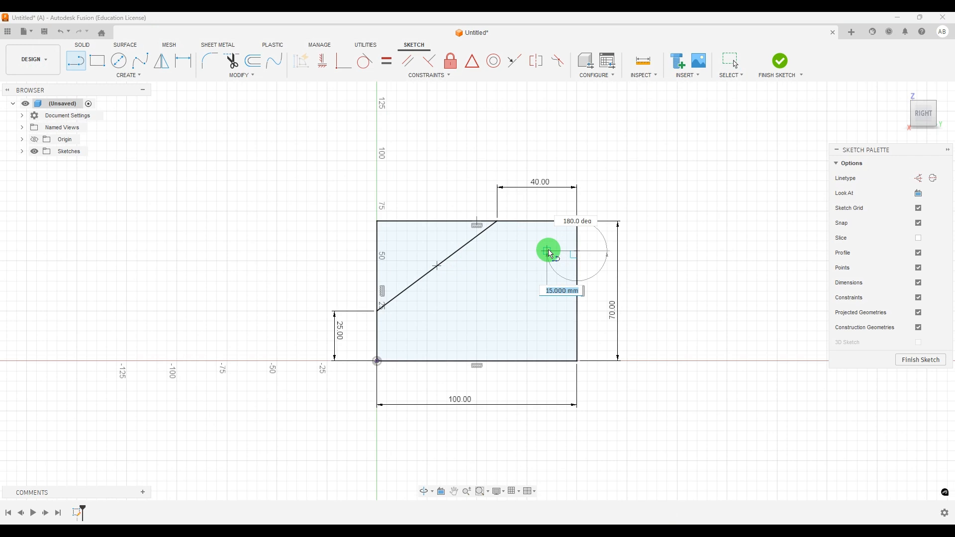
pyautogui.click(547, 342)
pyautogui.click(577, 341)
pyautogui.press('Escape')
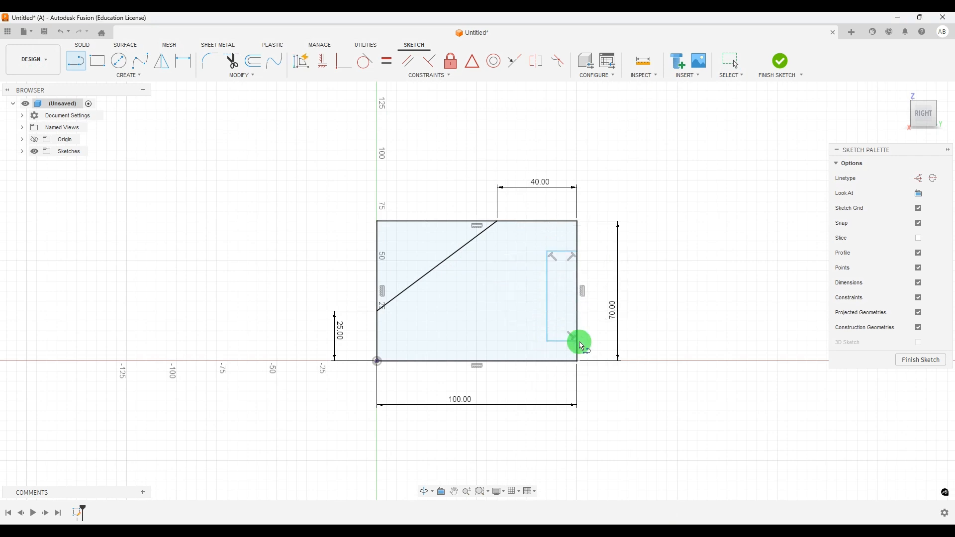
# Dimension the notch's depth to 8 mm
pyautogui.scroll(1, 506, 280)
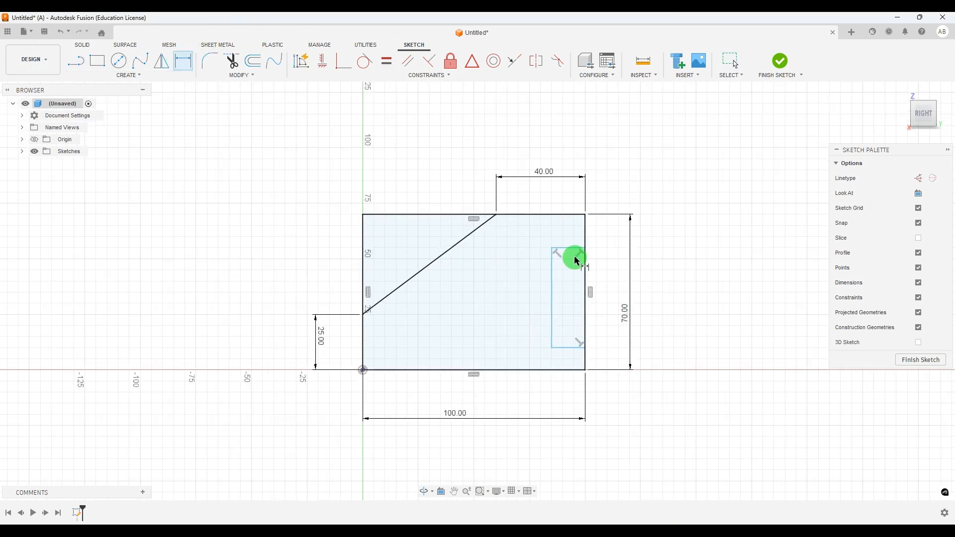
pyautogui.click(566, 234)
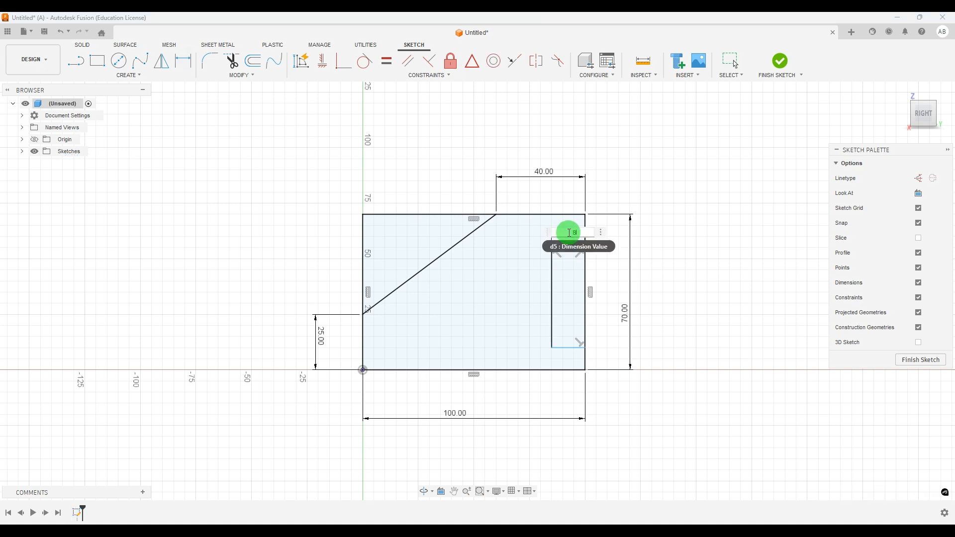
pyautogui.write('8')
pyautogui.press('Return')
# Dimension the notch's lower edge 10 mm above the rectangle's bottom edge
pyautogui.scroll(2, 658, 318)
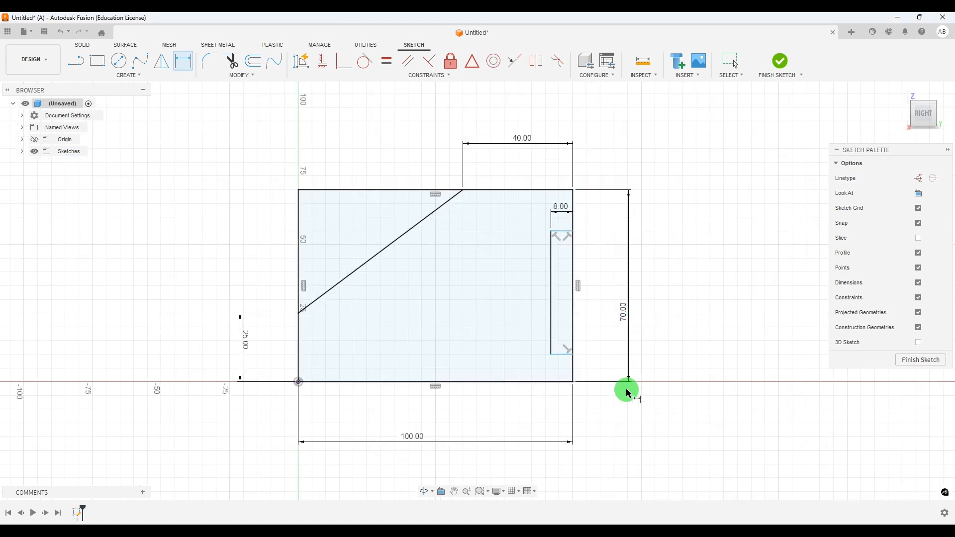
pyautogui.click(561, 383)
pyautogui.click(559, 355)
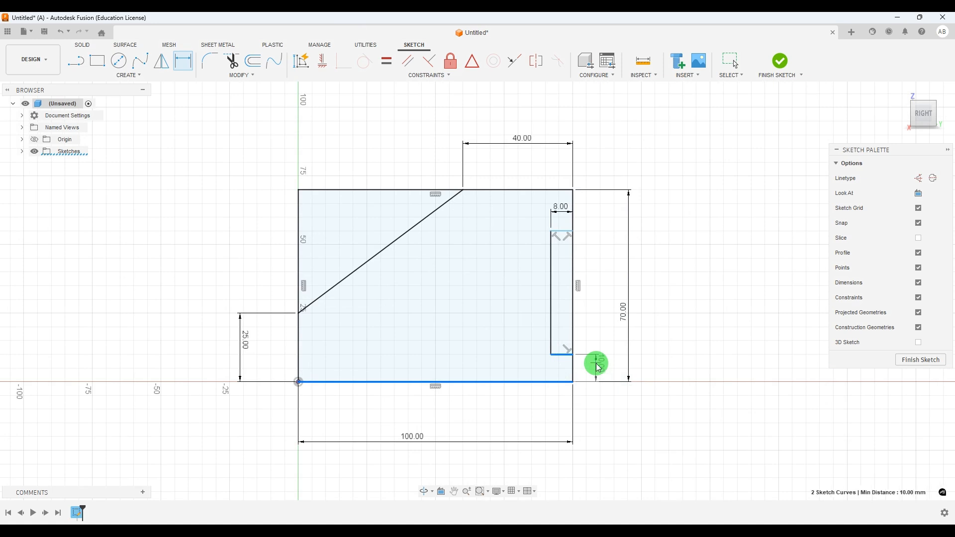
pyautogui.click(598, 366)
pyautogui.write('10')
pyautogui.press('Return')
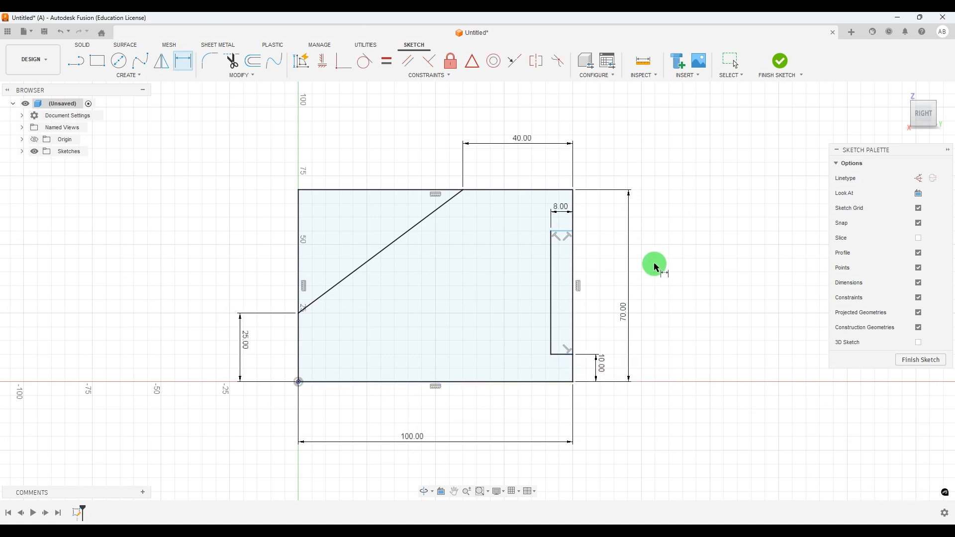
# Dimension the height of the rectangular notch at the profile's right edge as 50 mm
pyautogui.scroll(2, 614, 393)
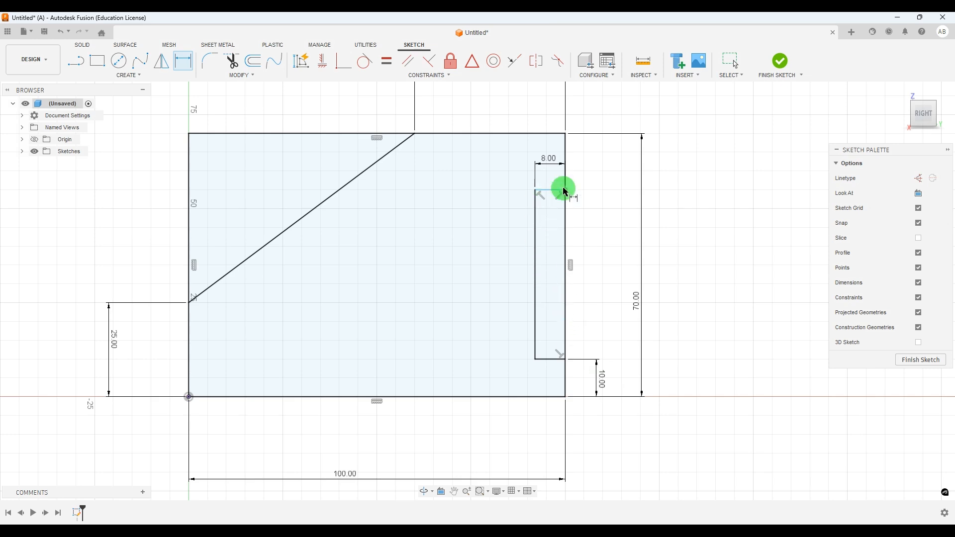
pyautogui.click(553, 359)
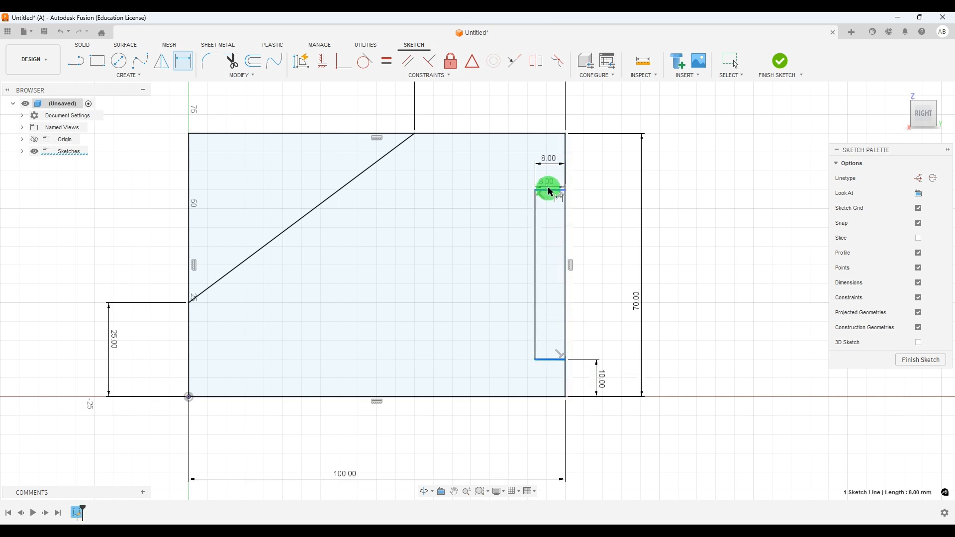
pyautogui.click(549, 192)
pyautogui.click(597, 279)
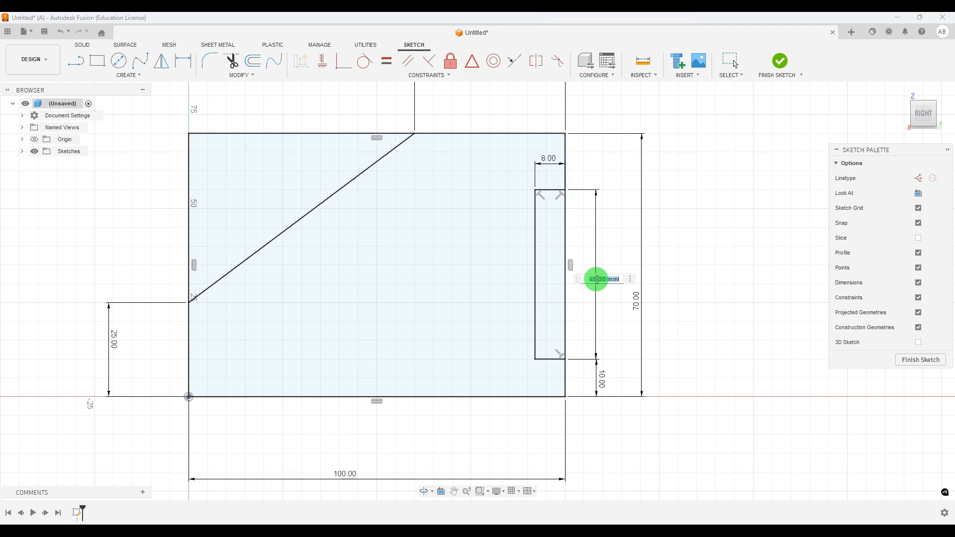
pyautogui.write('50')
pyautogui.press('Return')
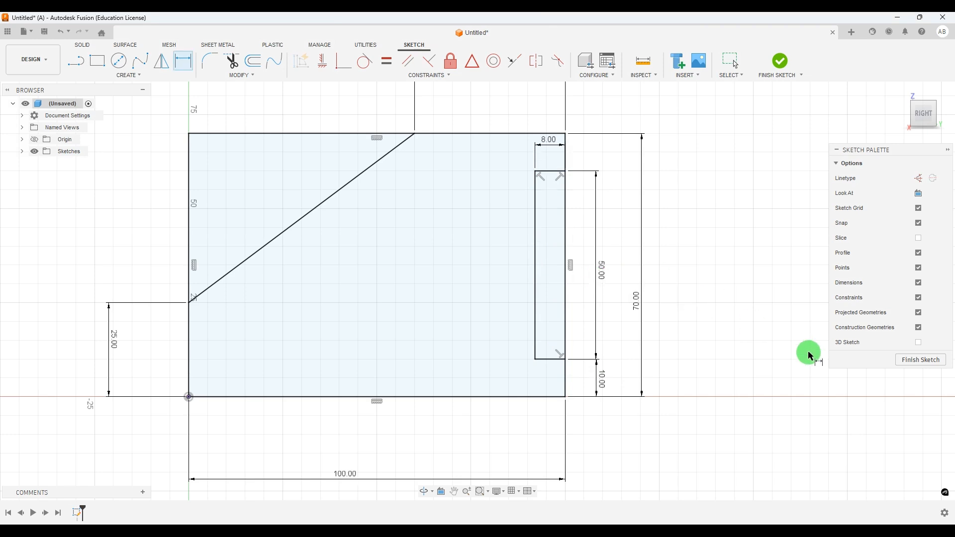
# Check the reference drawing and sketch a 30 mm diameter circle centred on the profile's bottom edge, toward its right half
pyautogui.scroll(-4, 563, 368)
pyautogui.scroll(2, 448, 308)
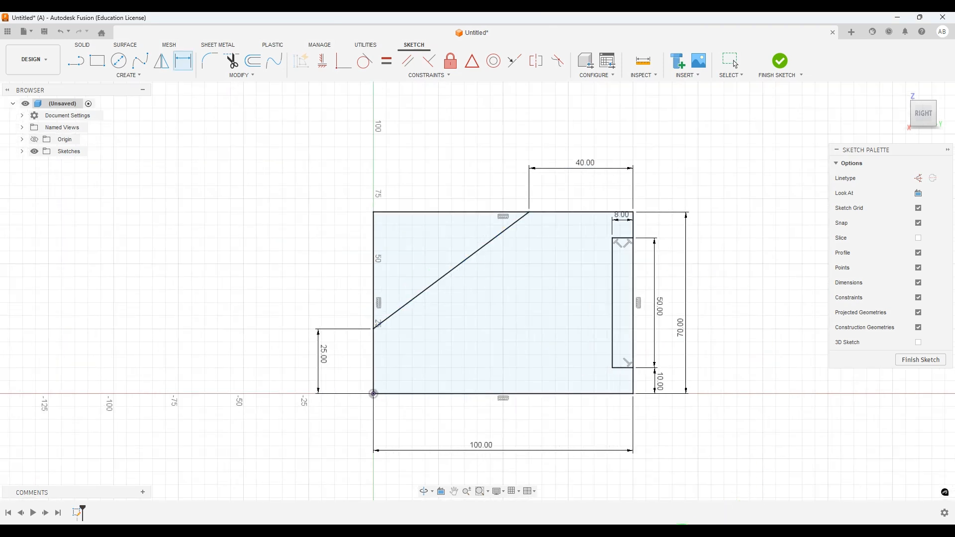
pyautogui.click(682, 535)
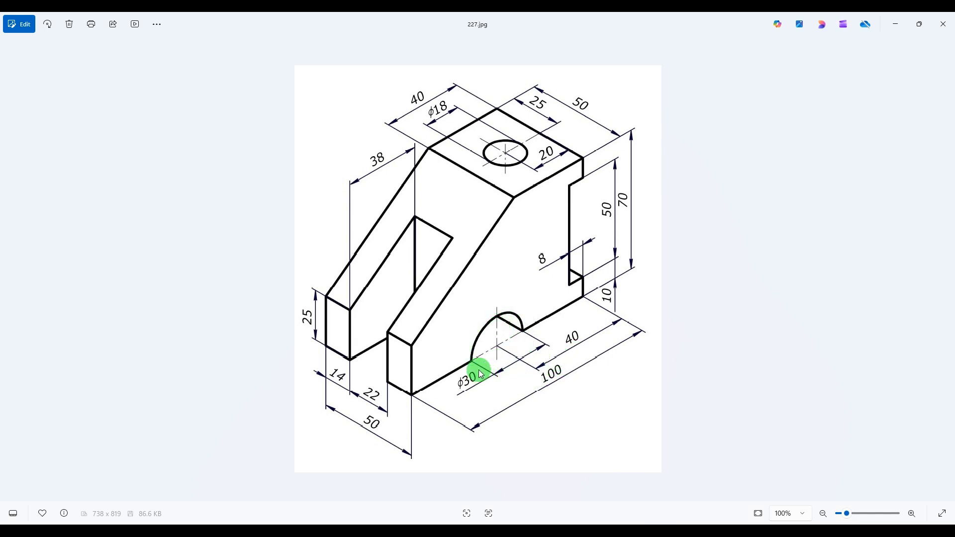
pyautogui.click(651, 533)
pyautogui.click(118, 60)
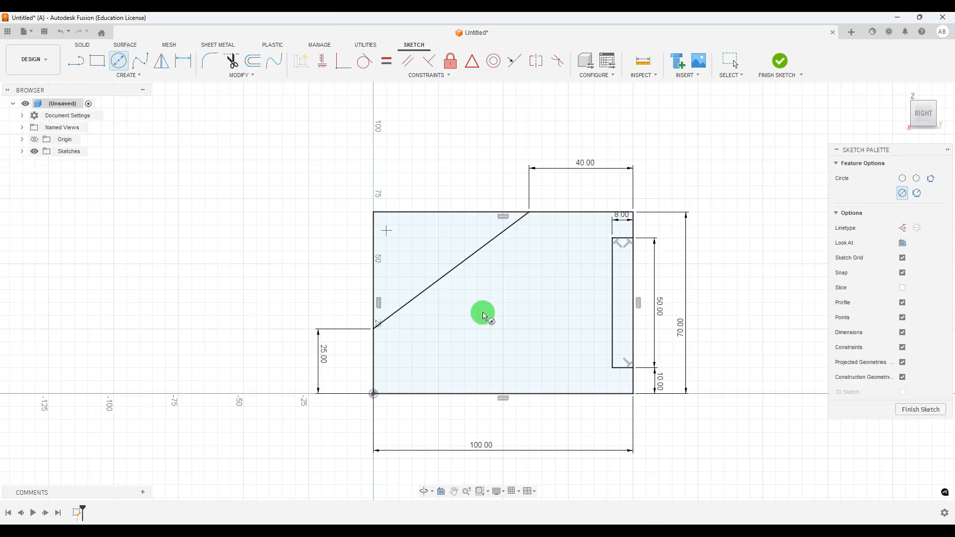
pyautogui.click(523, 393)
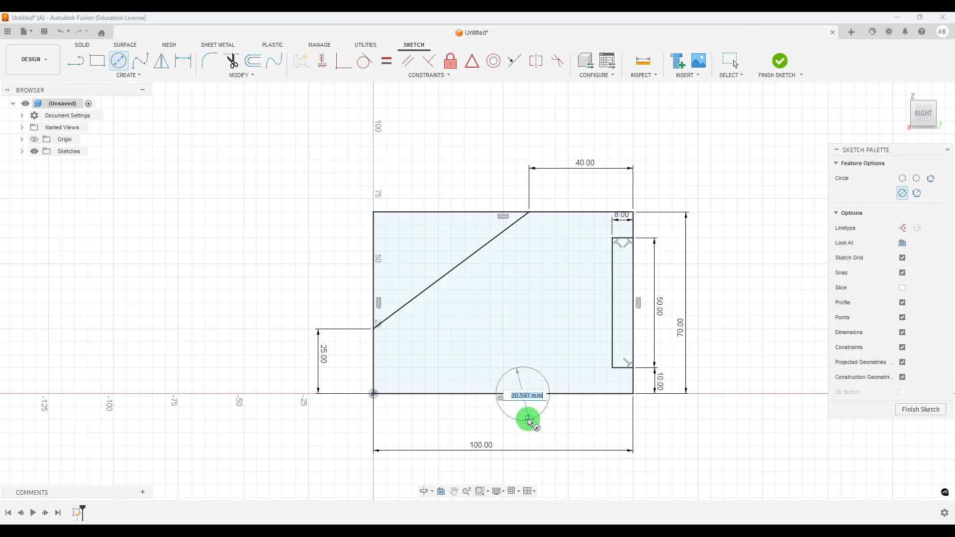
pyautogui.write('30')
pyautogui.press('Return')
pyautogui.press('Escape')
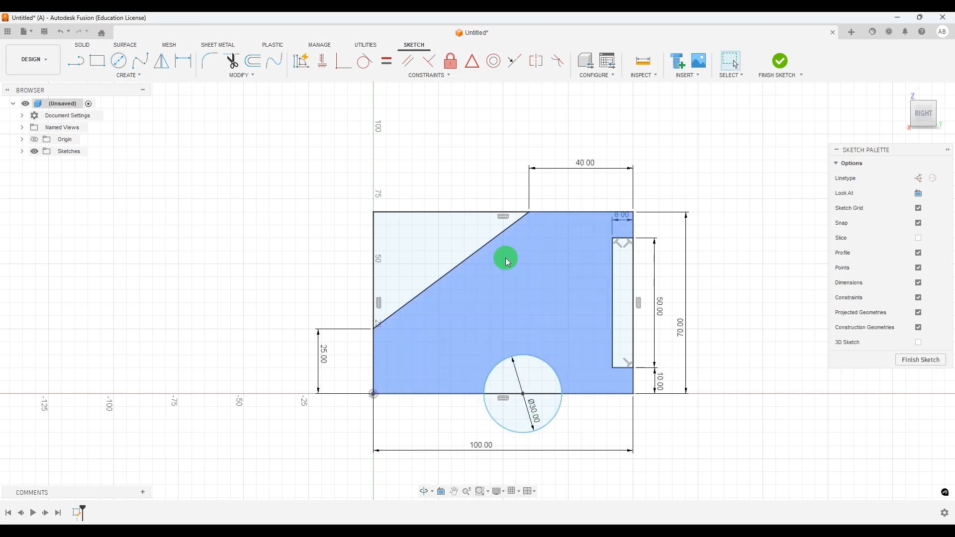
# Dimension the circle's centre 40 mm from the profile's right edge
pyautogui.click(187, 64)
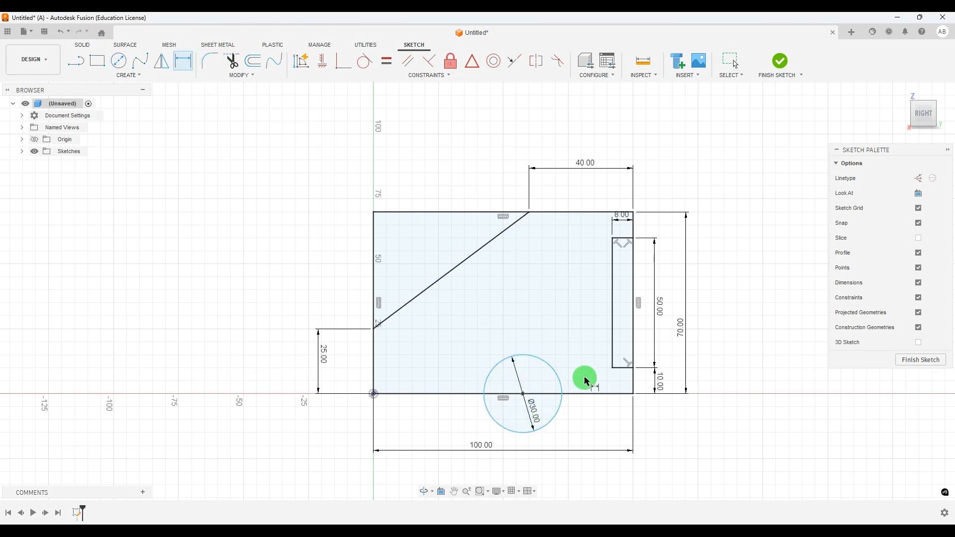
pyautogui.click(634, 387)
pyautogui.click(522, 393)
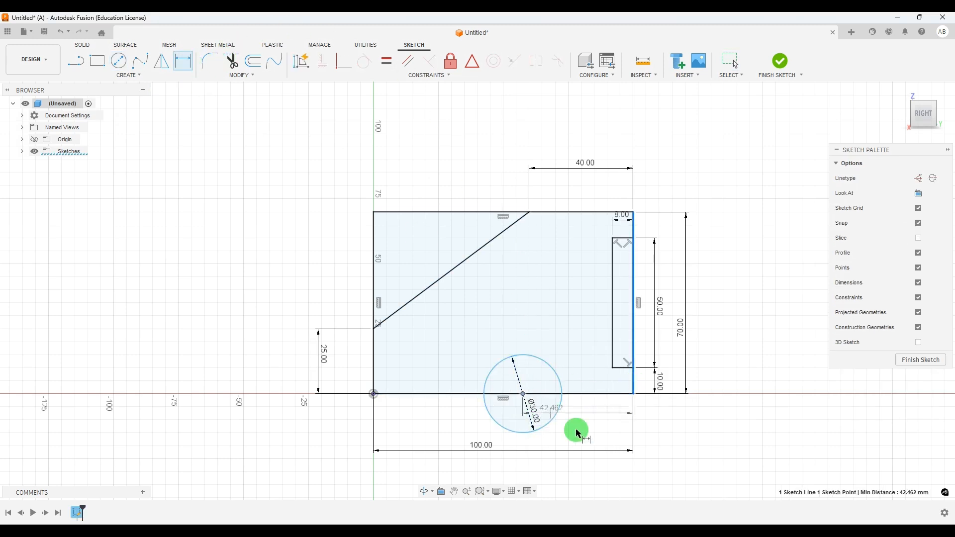
pyautogui.click(577, 441)
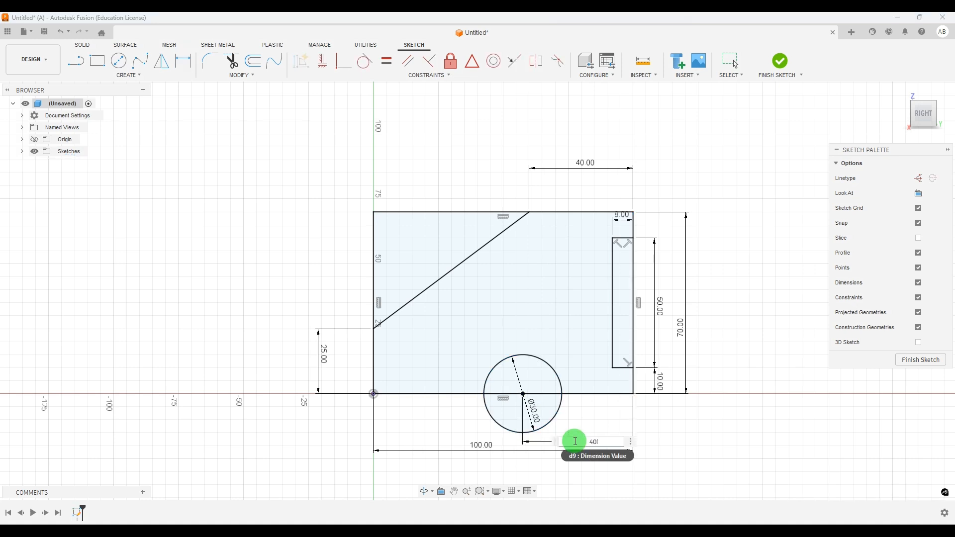
pyautogui.write('40')
pyautogui.press('Return')
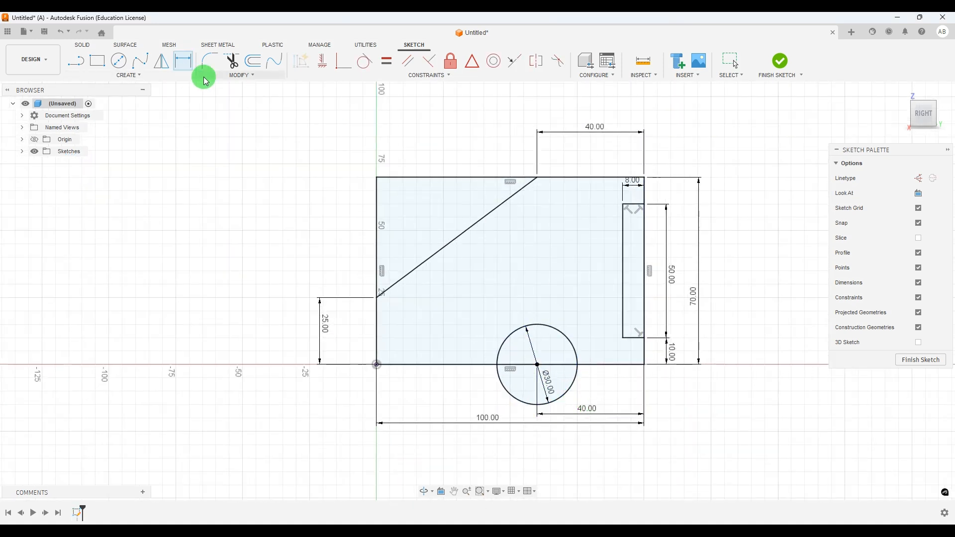
# Trim the circle's lower half and the bottom-edge segment inside it to leave a semicircular cutout
pyautogui.click(231, 61)
pyautogui.scroll(3, 516, 341)
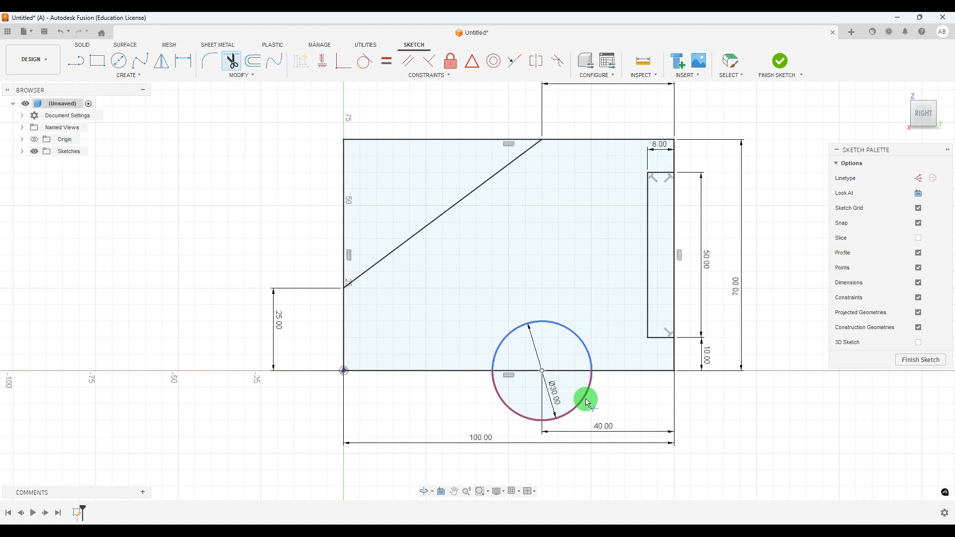
pyautogui.click(587, 401)
pyautogui.click(563, 371)
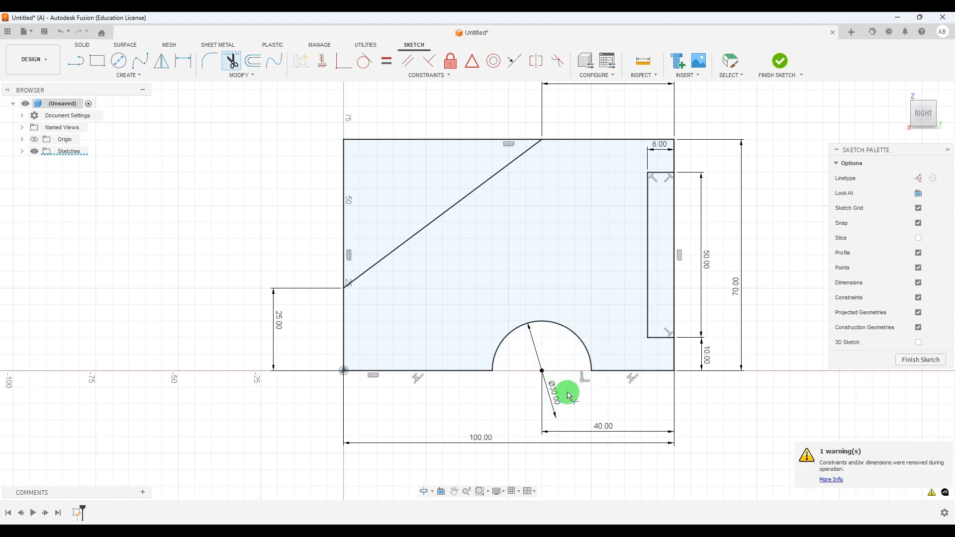
# Check the reference drawing and sketch a vertical line about 52 mm long from the slanted line down to the bottom edge
pyautogui.scroll(-2, 565, 388)
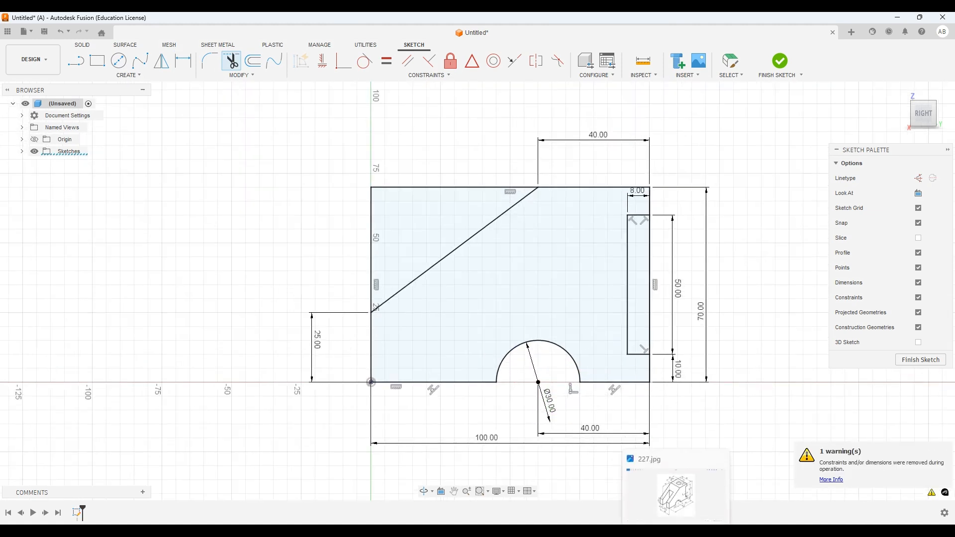
pyautogui.click(675, 495)
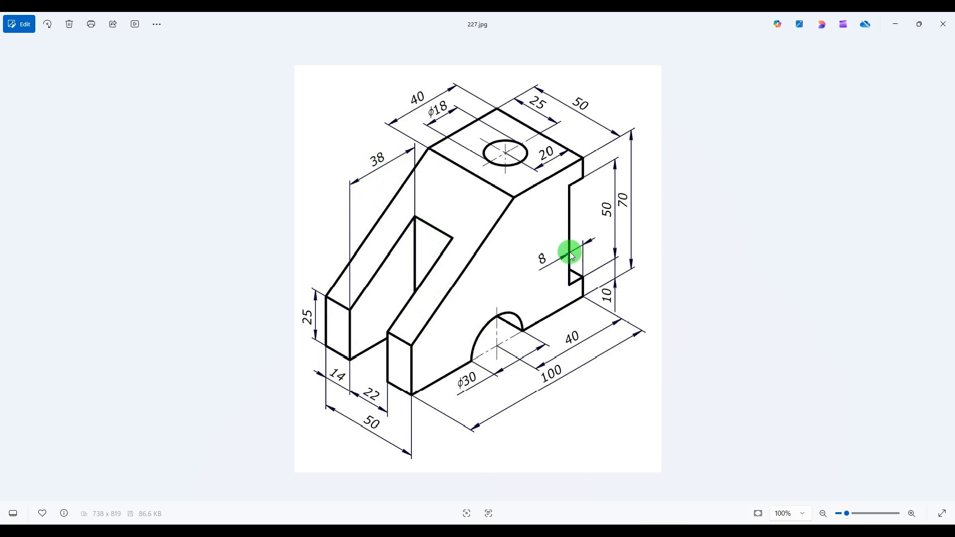
pyautogui.click(653, 532)
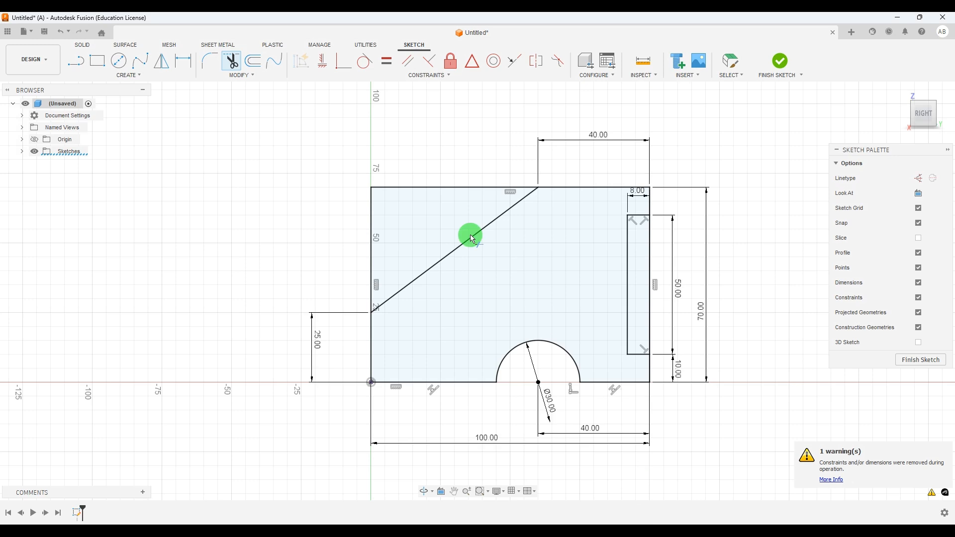
pyautogui.click(74, 62)
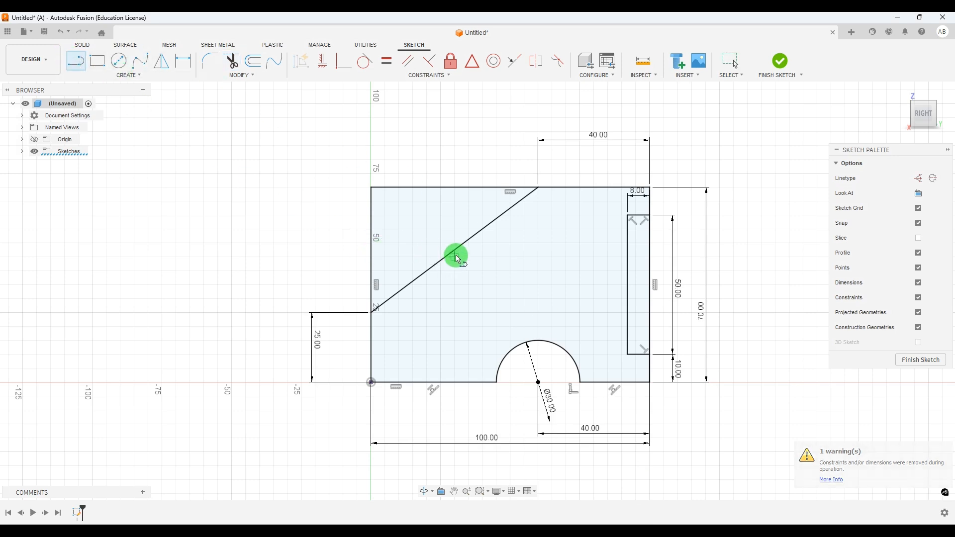
pyautogui.click(470, 239)
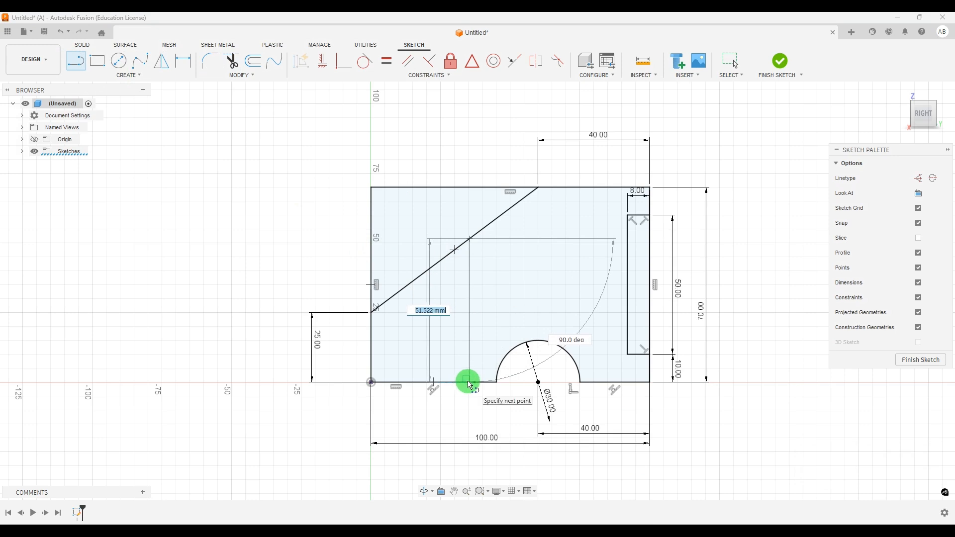
pyautogui.click(470, 383)
# Dimension the new vertical line 38 mm from the profile's left edge
pyautogui.click(183, 61)
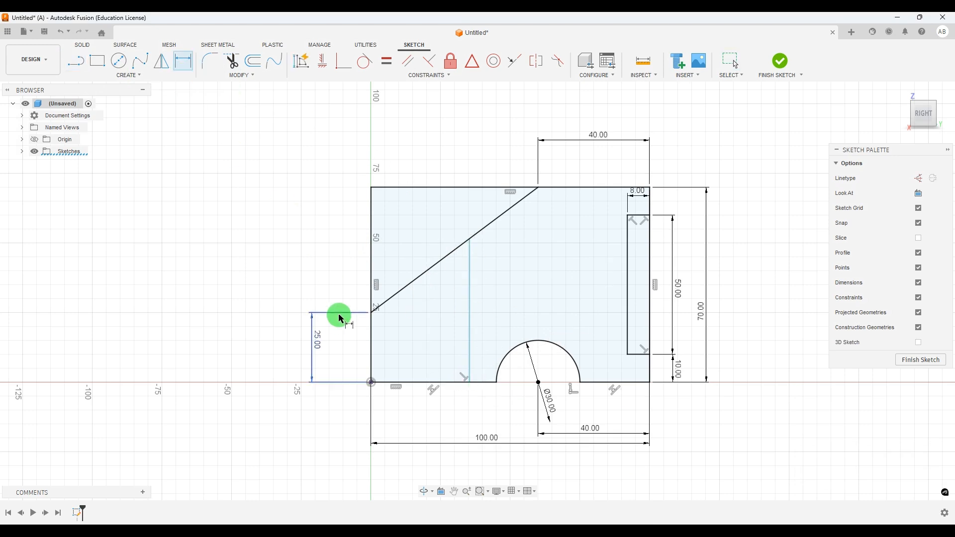
pyautogui.click(371, 347)
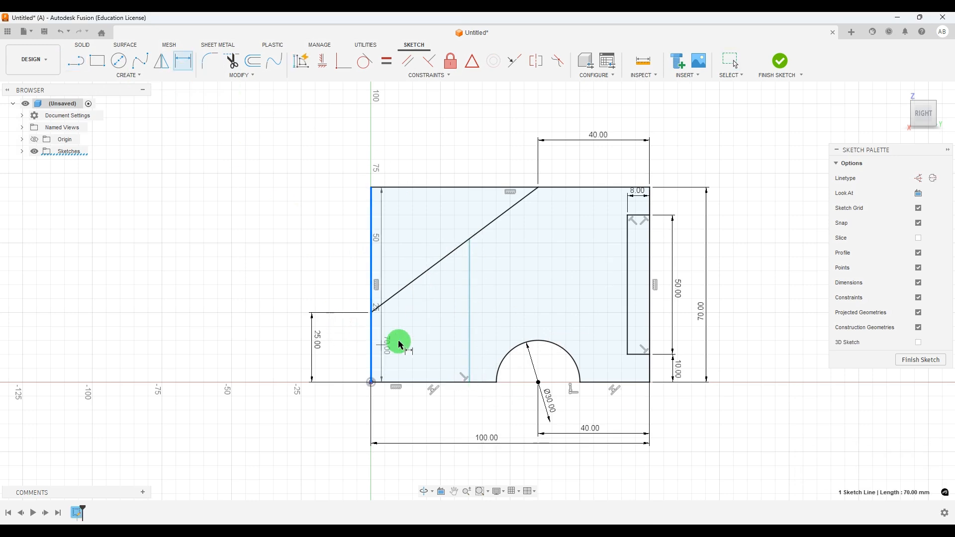
pyautogui.click(469, 312)
pyautogui.click(422, 417)
pyautogui.write('3')
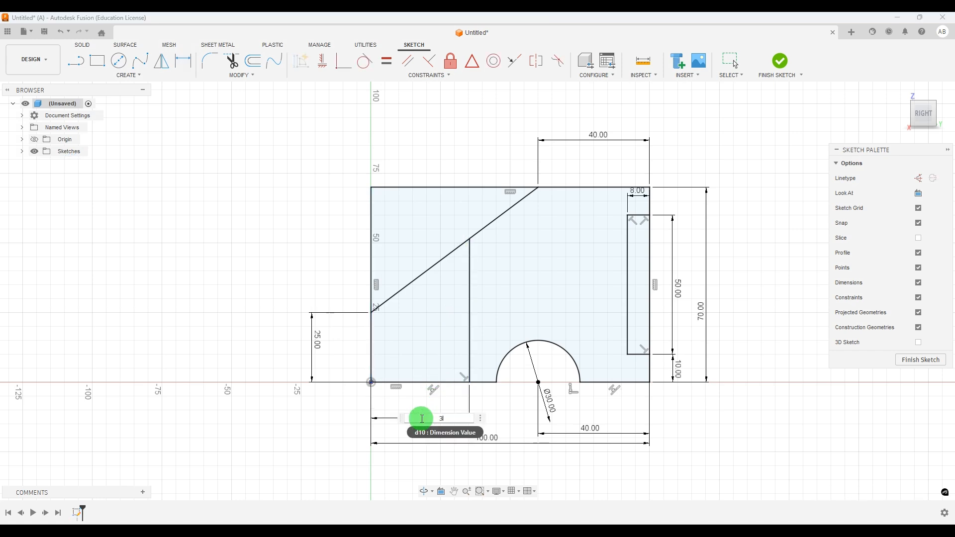
pyautogui.write('8')
pyautogui.press('Return')
# Finish the side-profile sketch and return the model to its home view
pyautogui.scroll(-3, 539, 356)
pyautogui.scroll(2, 603, 312)
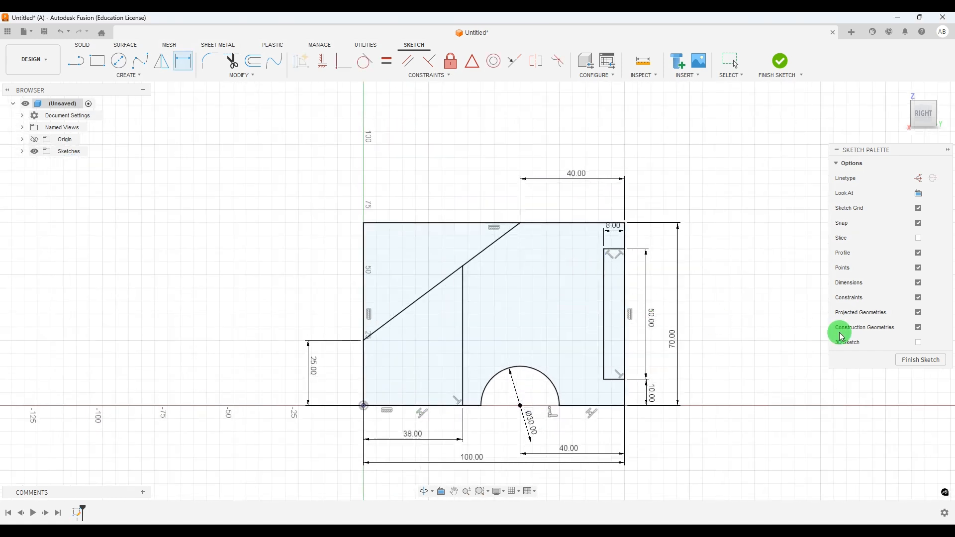
pyautogui.scroll(-1, 631, 353)
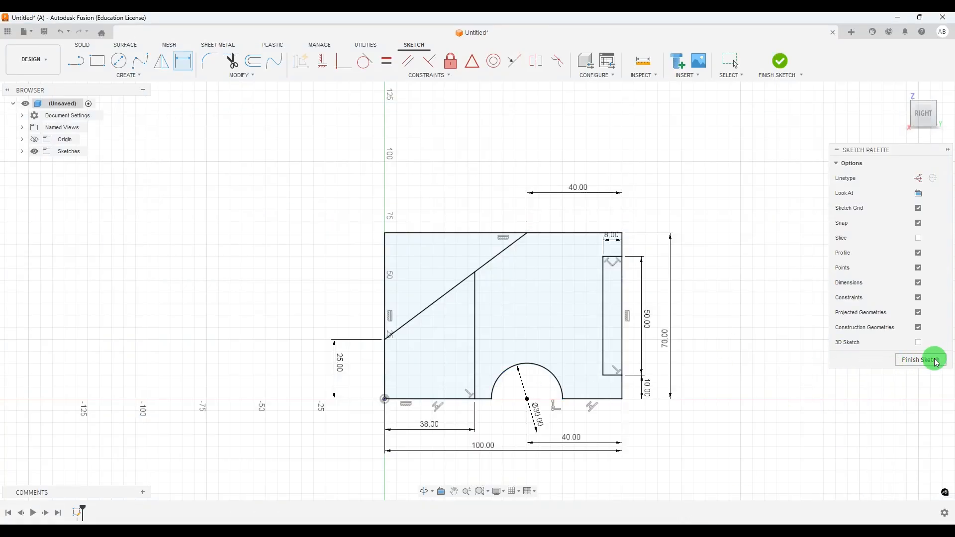
pyautogui.click(936, 361)
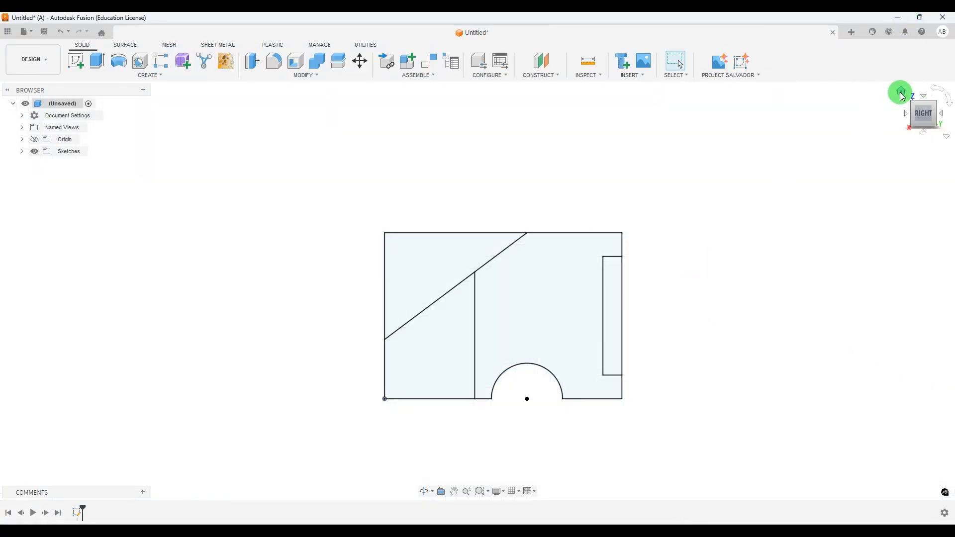
pyautogui.click(902, 94)
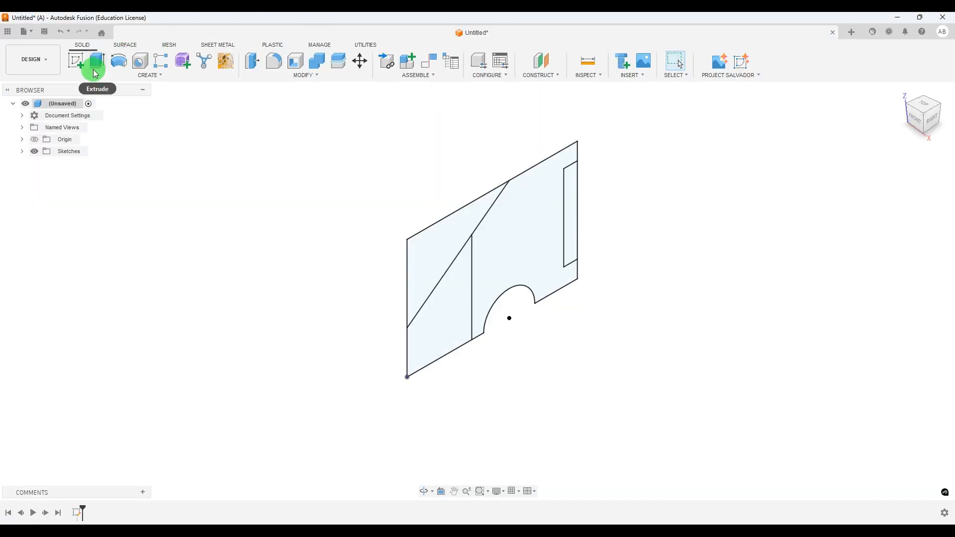
# Extrude the two profile regions below the slanted line, excluding the notch, symmetrically to a whole length of 50 mm as a new body
pyautogui.click(97, 61)
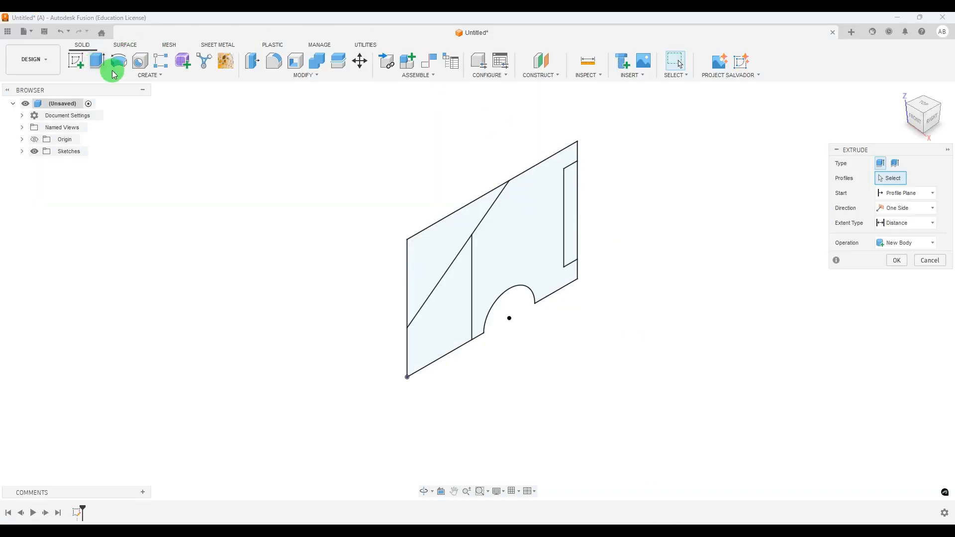
pyautogui.click(416, 323)
pyautogui.click(488, 286)
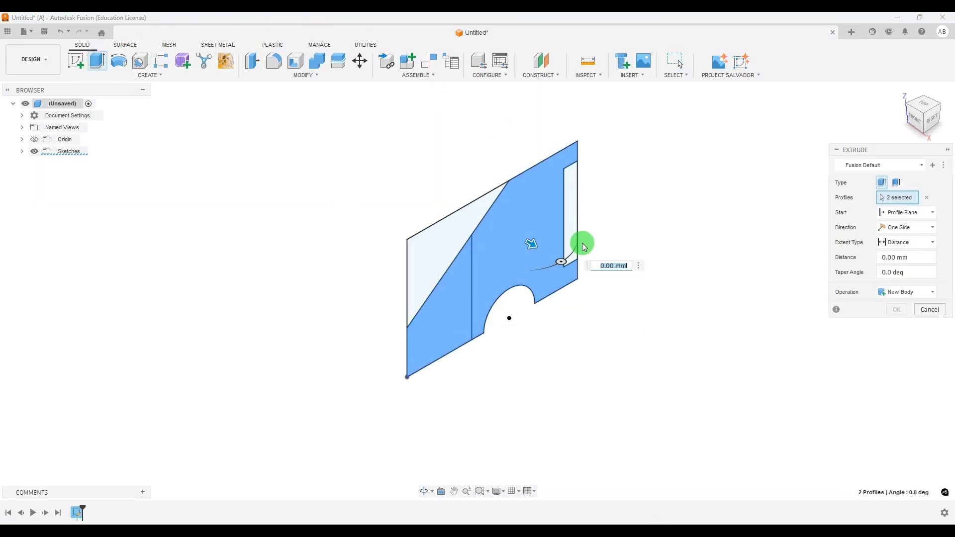
pyautogui.click(925, 227)
pyautogui.click(910, 262)
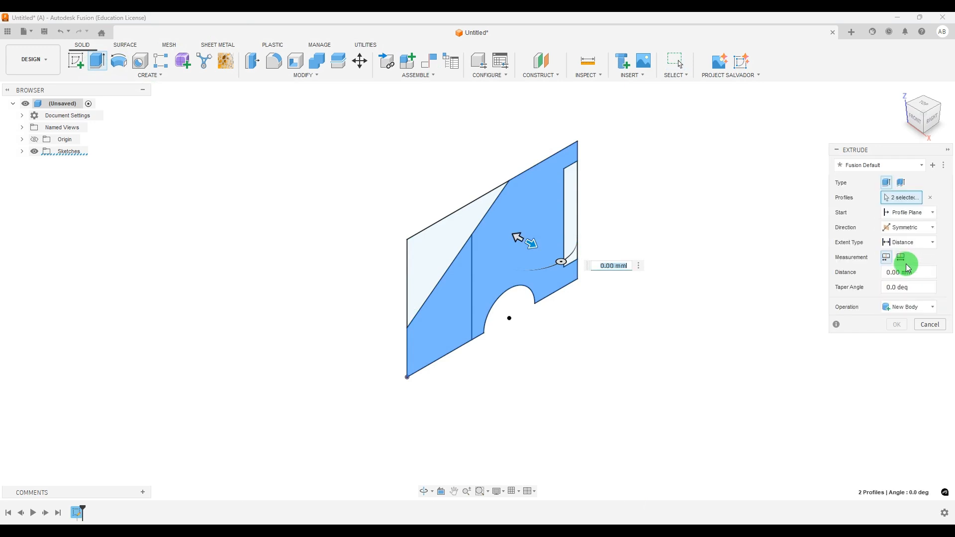
pyautogui.click(902, 257)
pyautogui.click(890, 271)
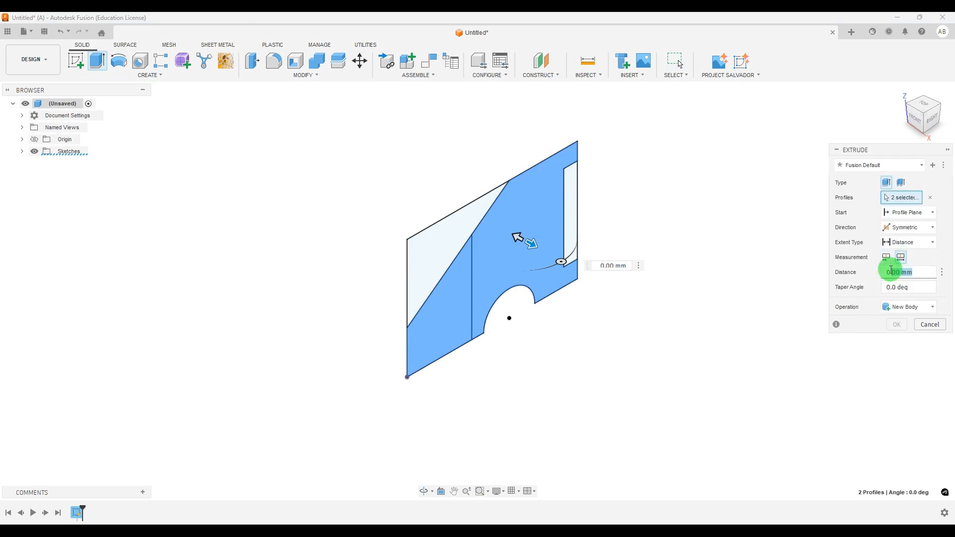
pyautogui.moveTo(891, 271); pyautogui.dragTo(852, 270)
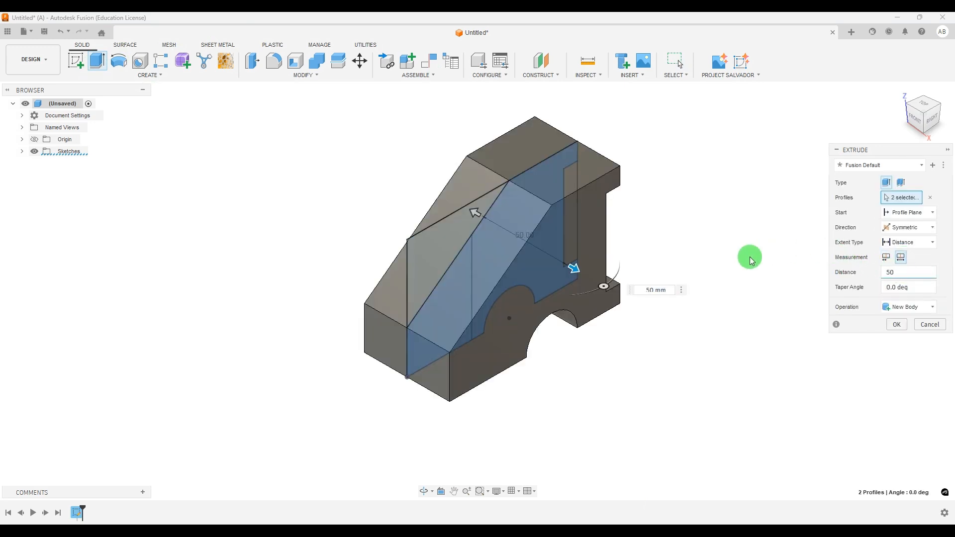
pyautogui.click(896, 324)
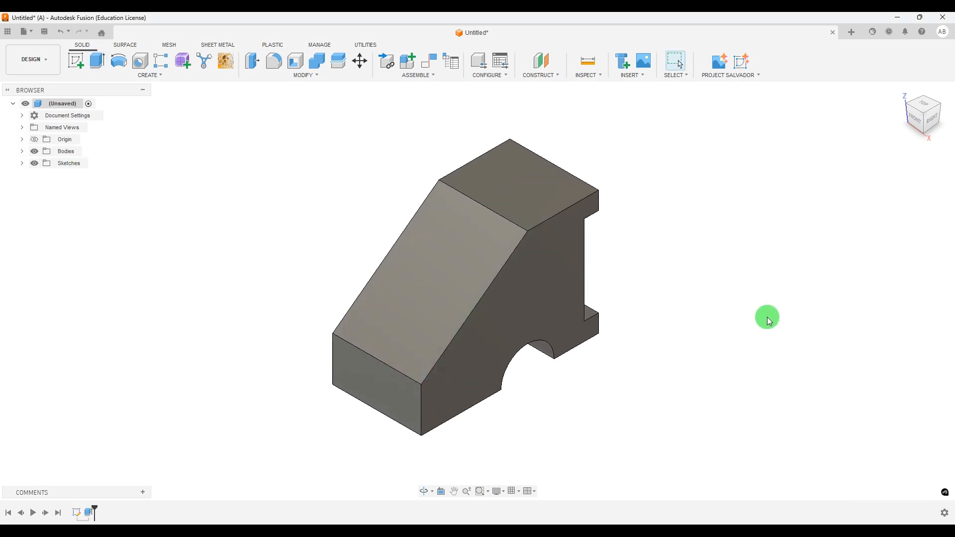
# Show the side-profile sketch and hide the solid body
pyautogui.click(21, 164)
pyautogui.click(42, 175)
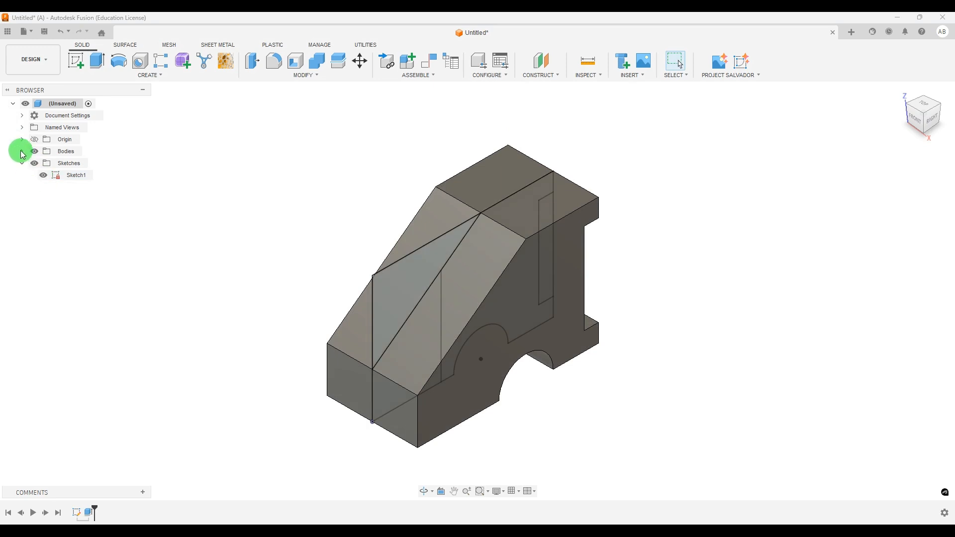
pyautogui.click(22, 151)
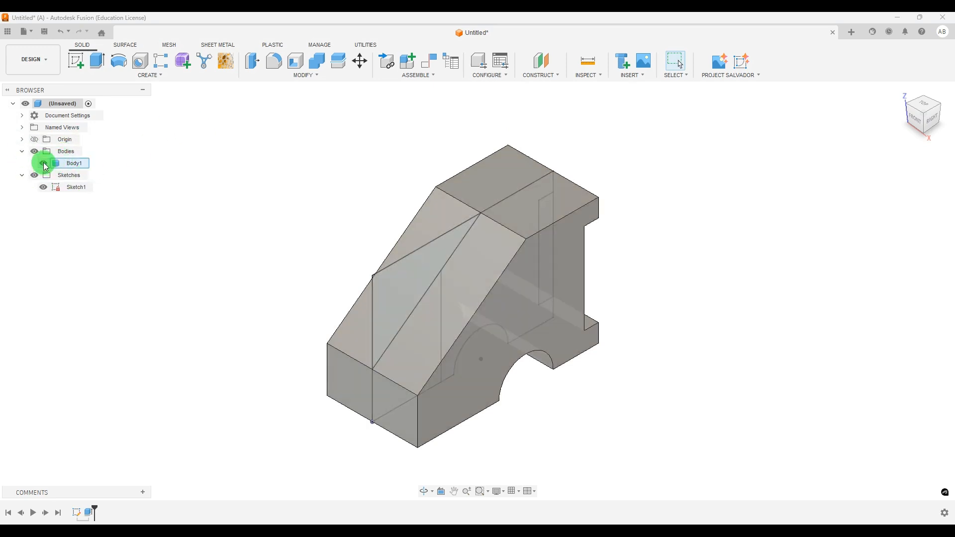
pyautogui.click(44, 164)
# Cut a slot through the body by extruding the region between the front edge and the 38 mm line symmetrically, 22 mm whole length
pyautogui.click(97, 61)
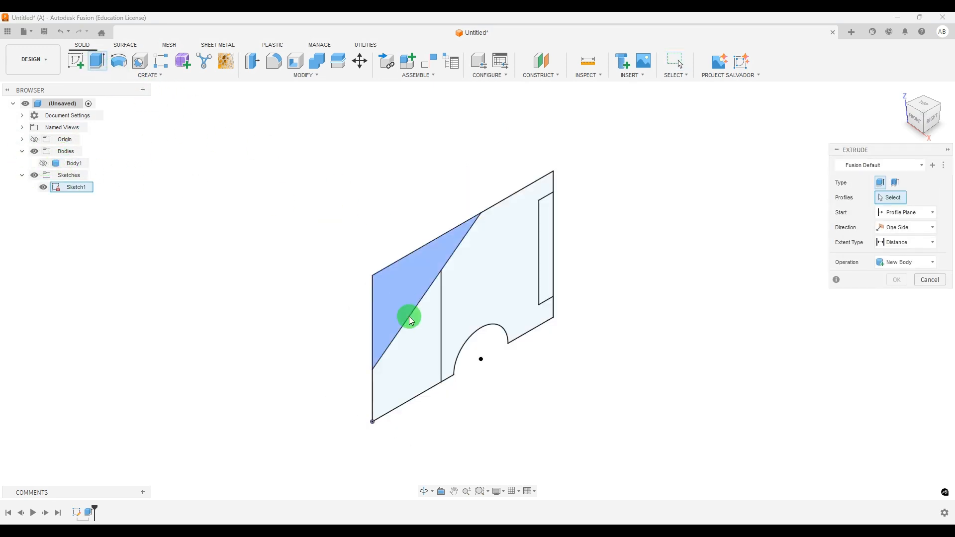
pyautogui.click(426, 348)
pyautogui.click(930, 230)
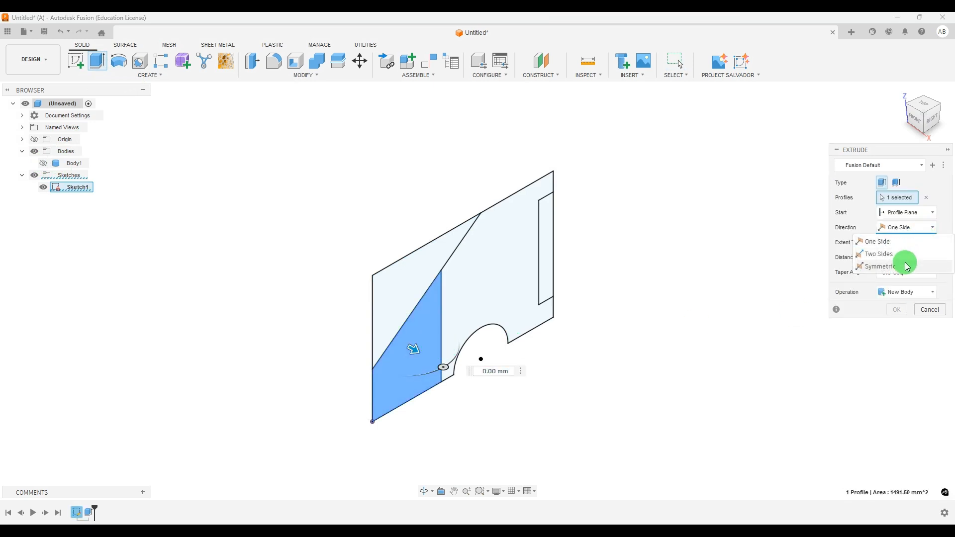
pyautogui.click(903, 269)
pyautogui.click(900, 258)
pyautogui.click(915, 275)
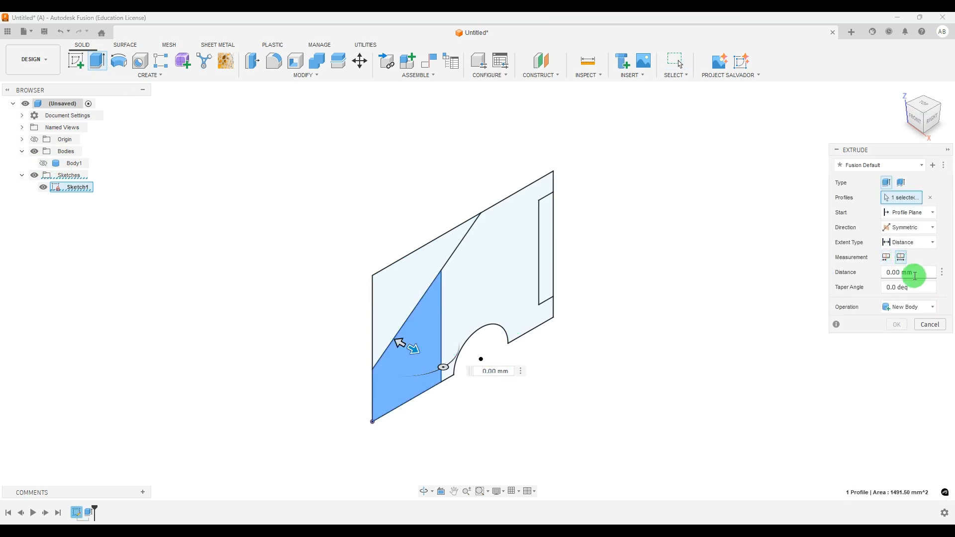
pyautogui.moveTo(923, 274); pyautogui.dragTo(807, 303)
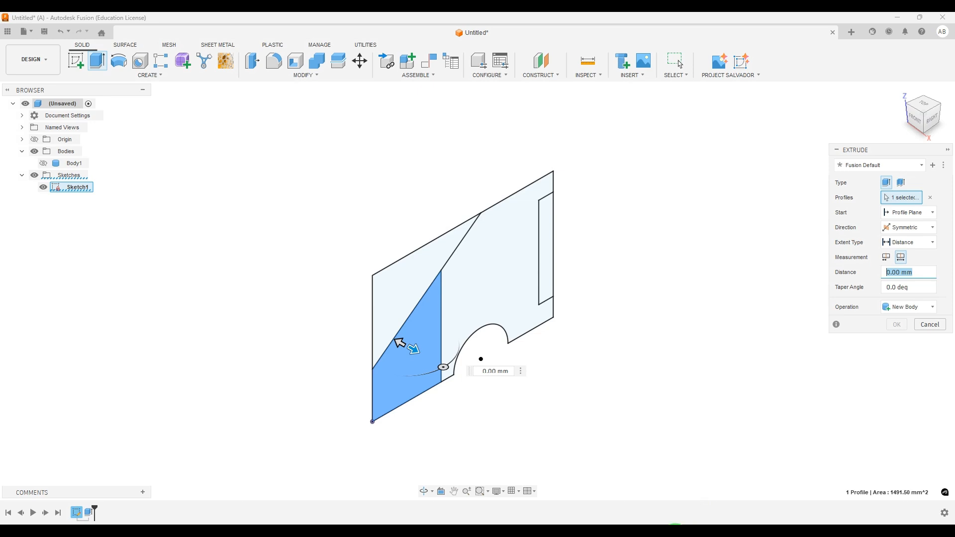
pyautogui.click(675, 535)
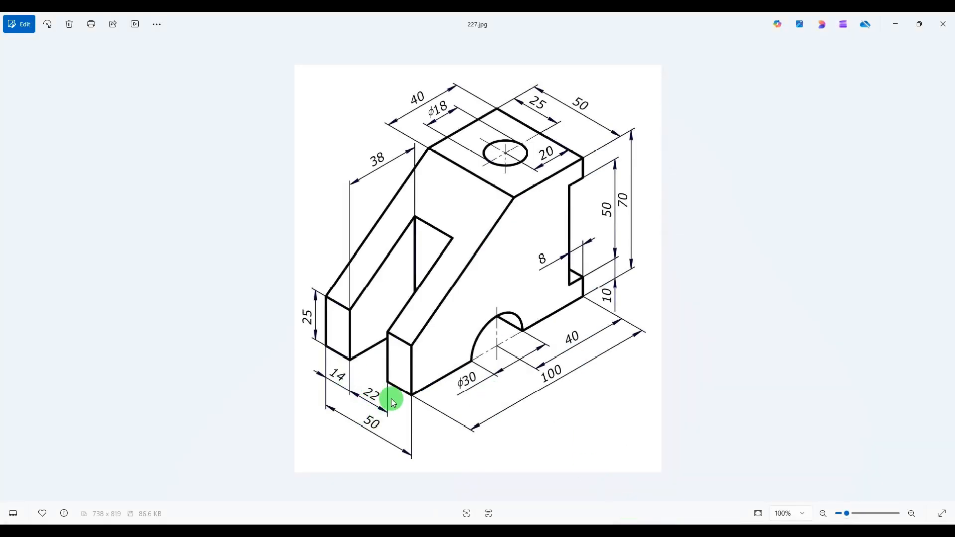
pyautogui.click(623, 521)
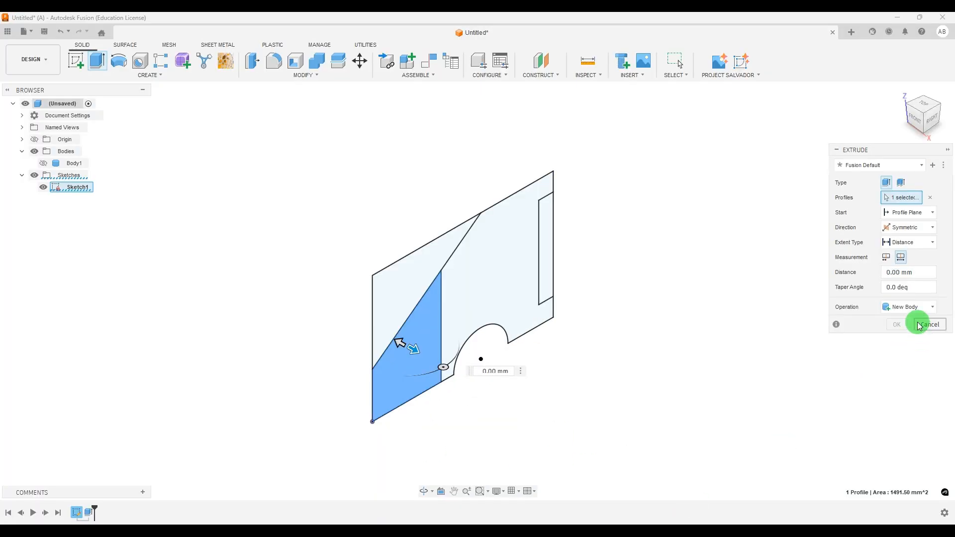
pyautogui.click(921, 272)
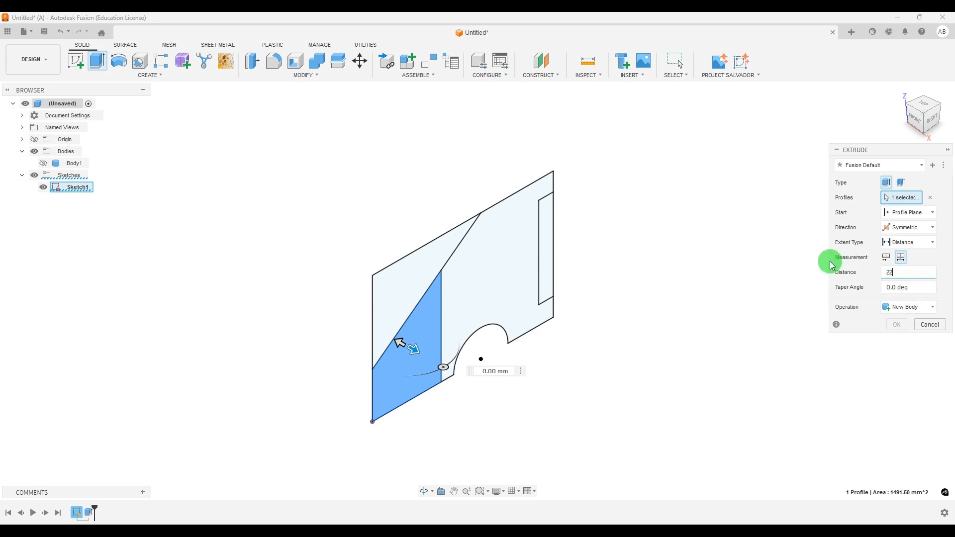
pyautogui.click(44, 164)
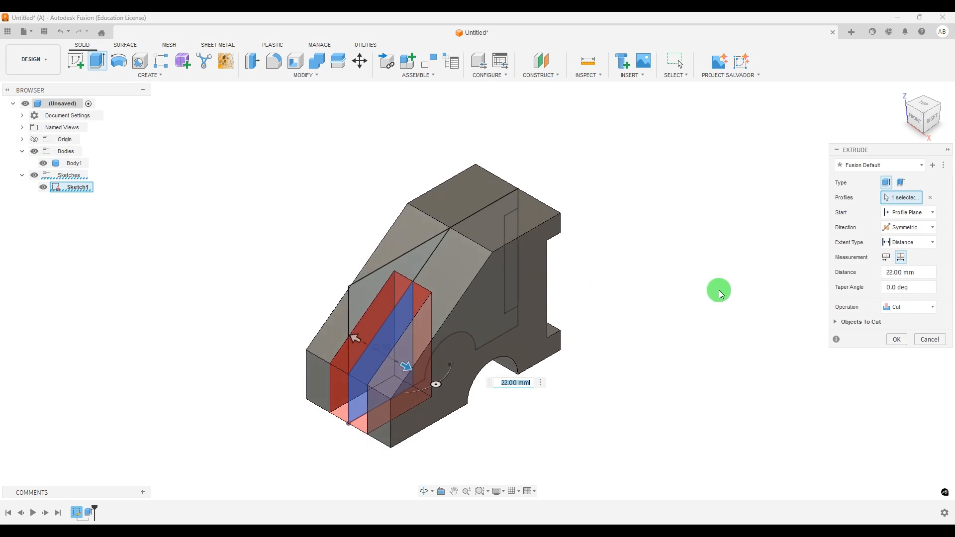
pyautogui.click(899, 340)
# Hide the side-profile sketch and return the model to its home view
pyautogui.moveTo(756, 337)
pyautogui.keyDown('shift'); pyautogui.mouseDown(button='middle')
pyautogui.moveTo(688, 250)
pyautogui.moveTo(668, 185)
pyautogui.moveTo(714, 297)
pyautogui.moveTo(739, 307)
pyautogui.moveTo(716, 299)
pyautogui.mouseUp(button='middle'); pyautogui.keyUp('shift')
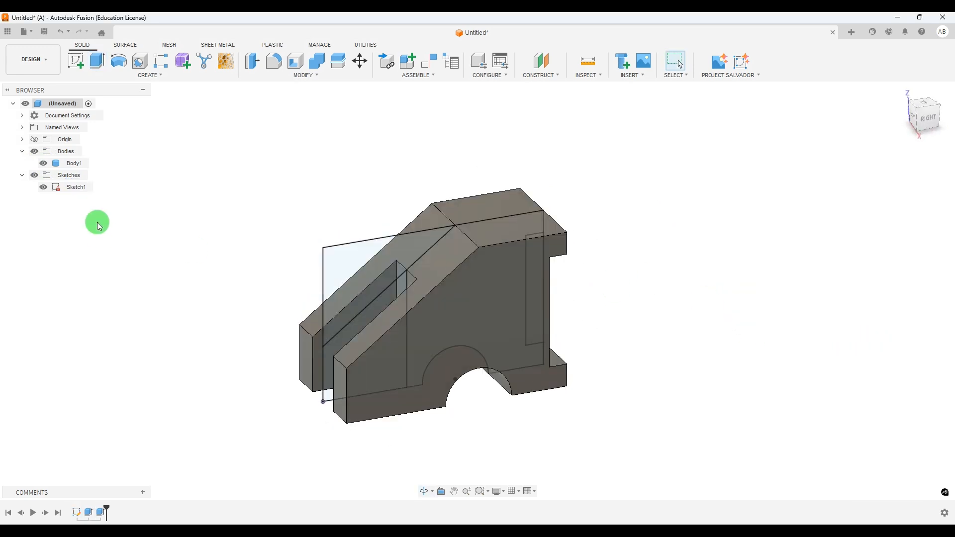
pyautogui.click(42, 188)
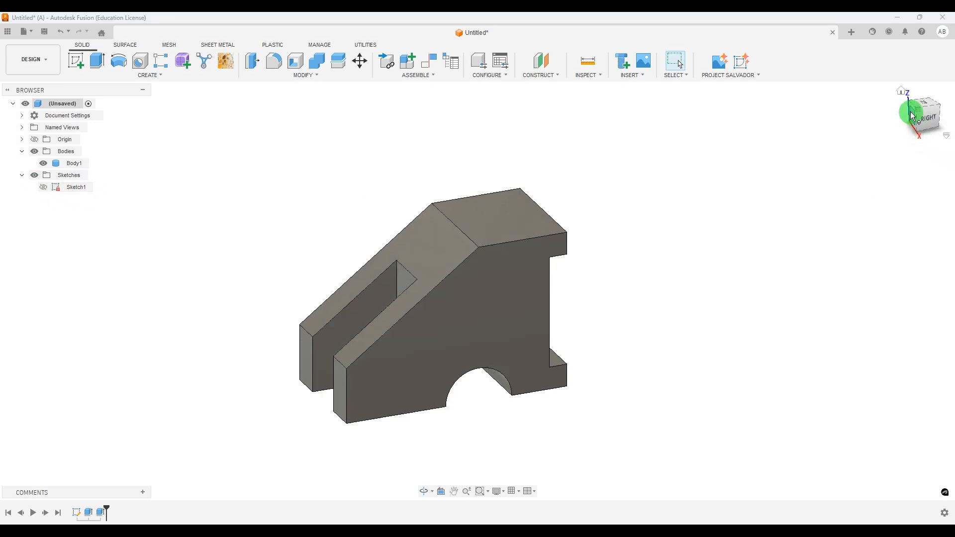
pyautogui.click(903, 92)
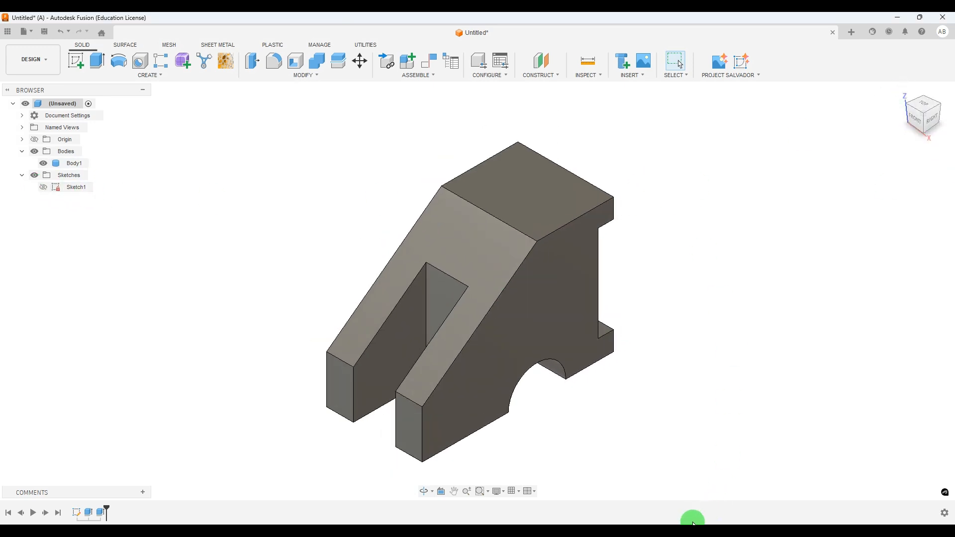
# Check the hole size in reference drawing 227.jpg and sketch an 18 mm diameter circle at the middle of the body's top face
pyautogui.hotkey('alt', 'Tab')
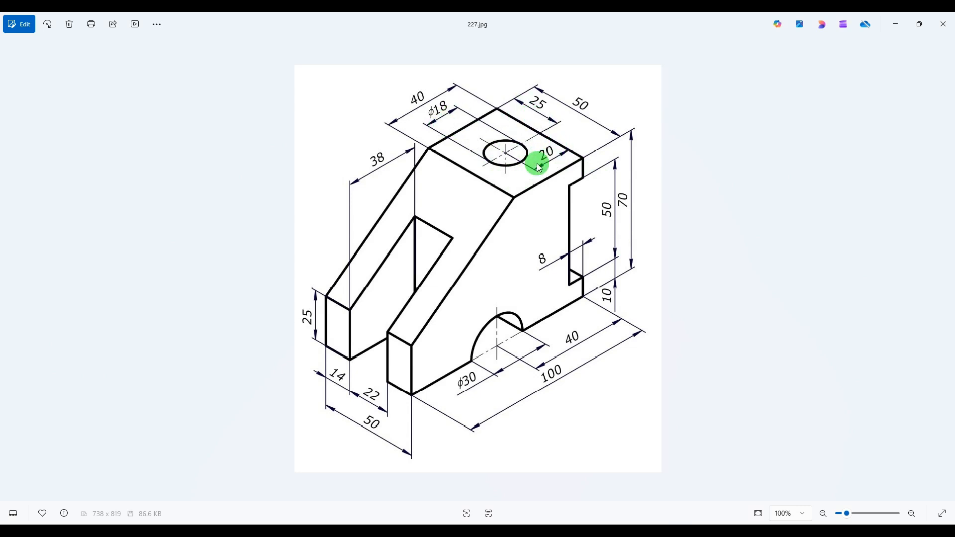
pyautogui.hotkey('alt', 'Tab')
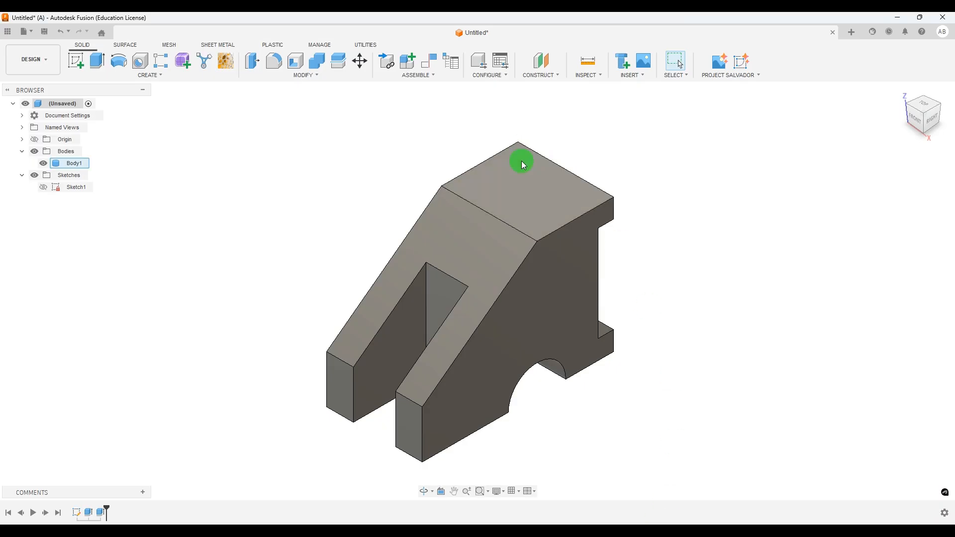
pyautogui.click(521, 189)
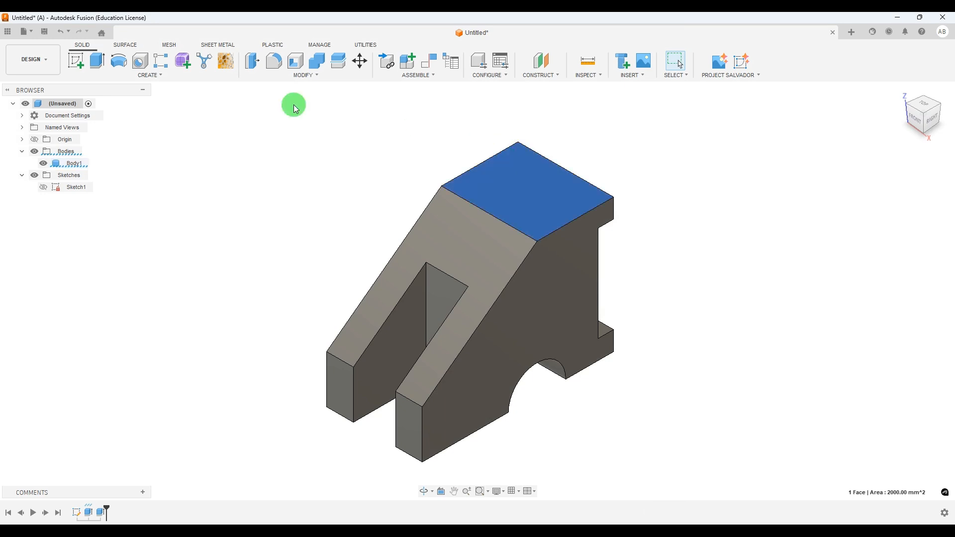
pyautogui.click(80, 62)
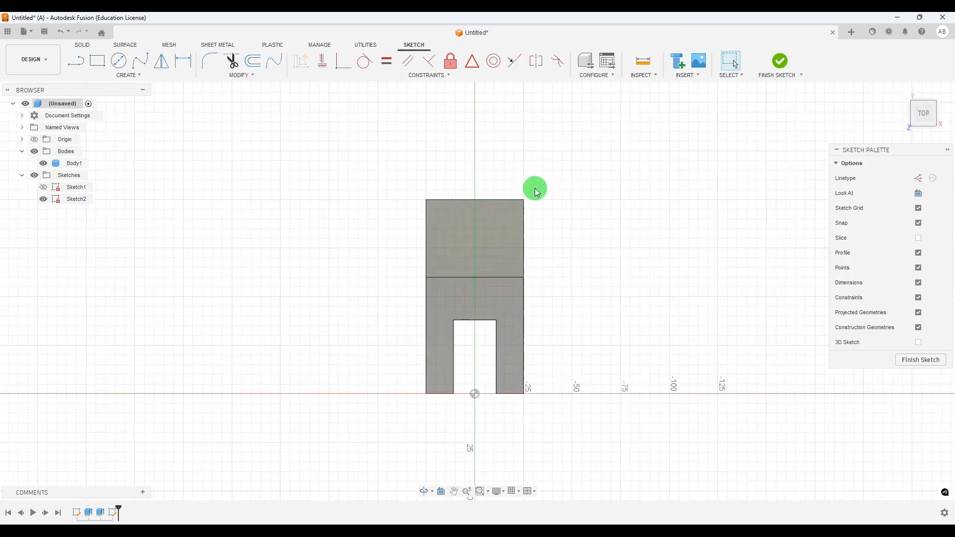
pyautogui.click(463, 248)
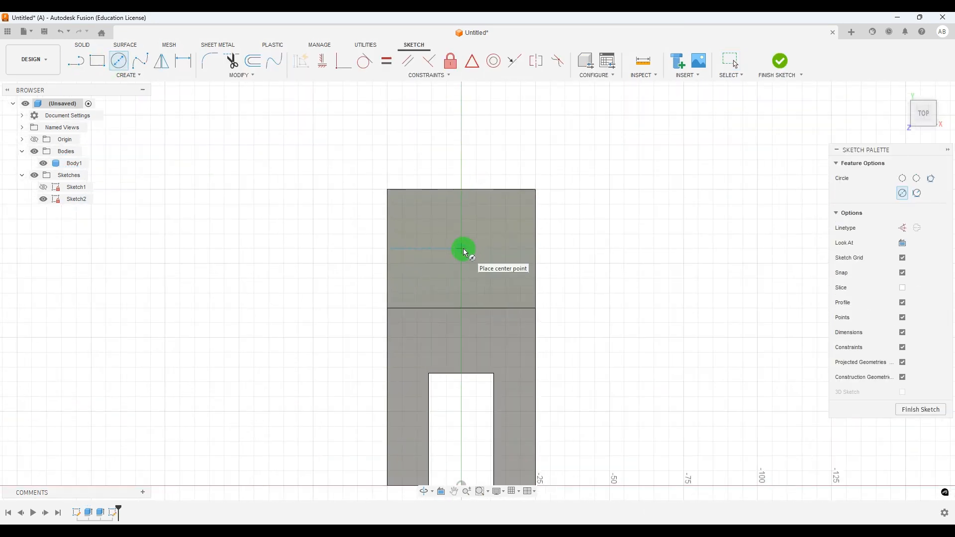
pyautogui.press('Return')
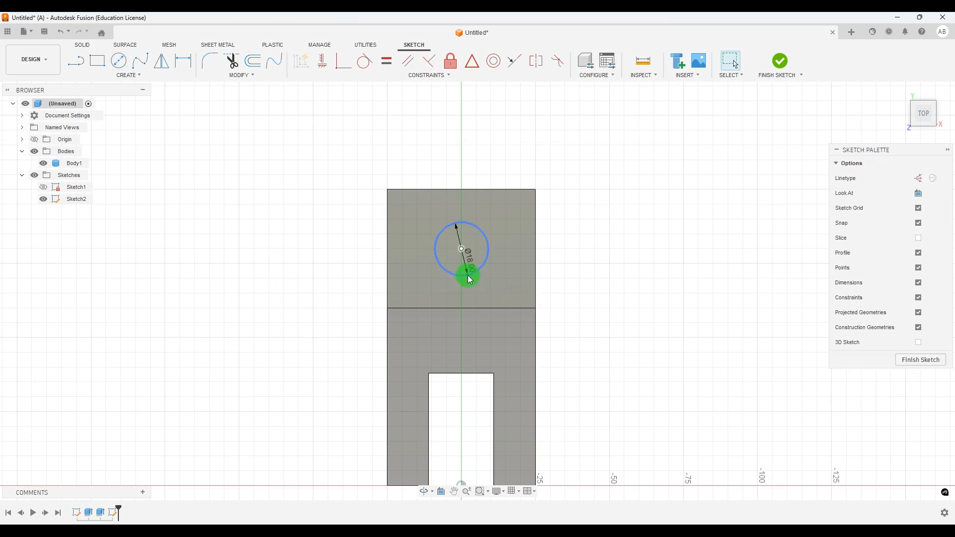
# Check the reference drawing and dimension the circle's centre 25 mm from the left edge of the top face
pyautogui.click(674, 531)
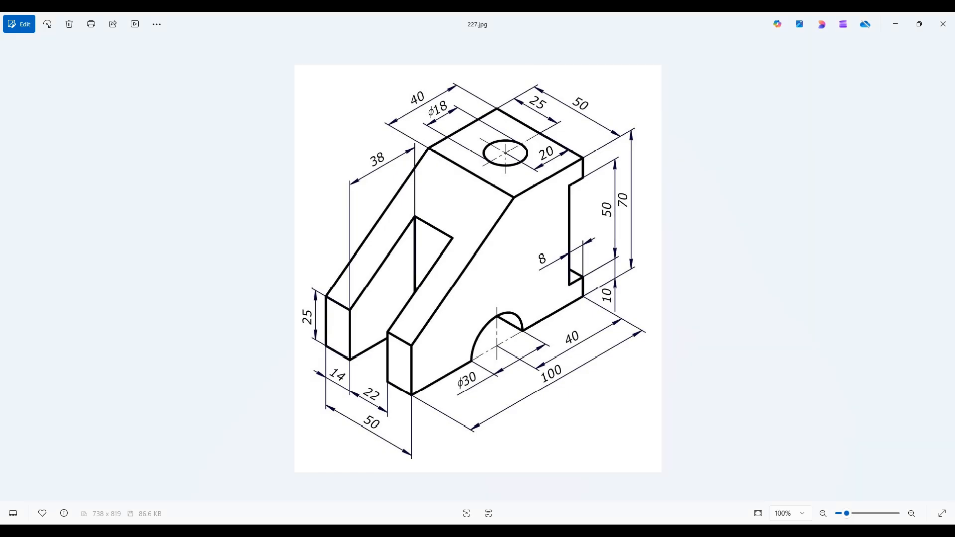
pyautogui.click(674, 531)
pyautogui.click(189, 62)
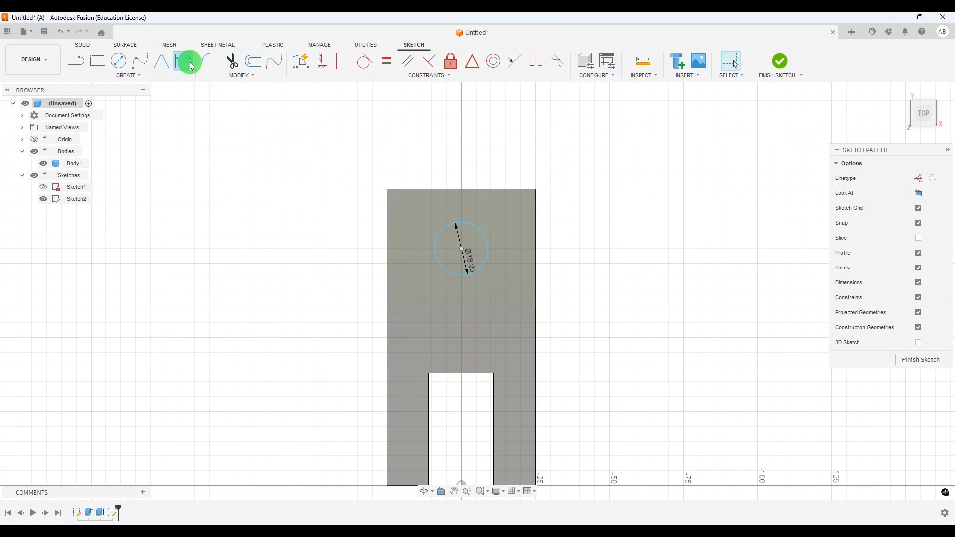
pyautogui.click(387, 250)
pyautogui.click(460, 250)
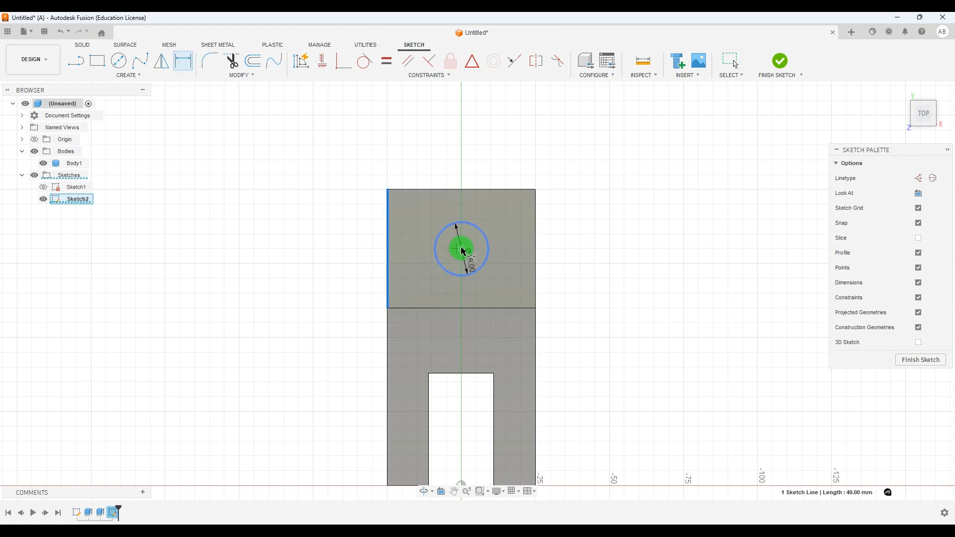
pyautogui.click(422, 158)
pyautogui.write('25')
pyautogui.press('Return')
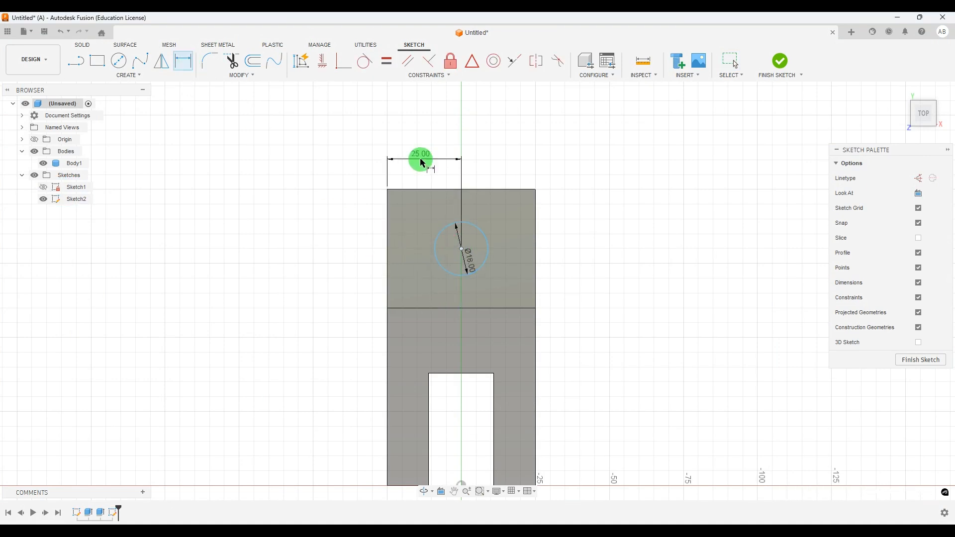
# Dimension the circle's centre 20 mm from the back edge of the top face
pyautogui.click(478, 189)
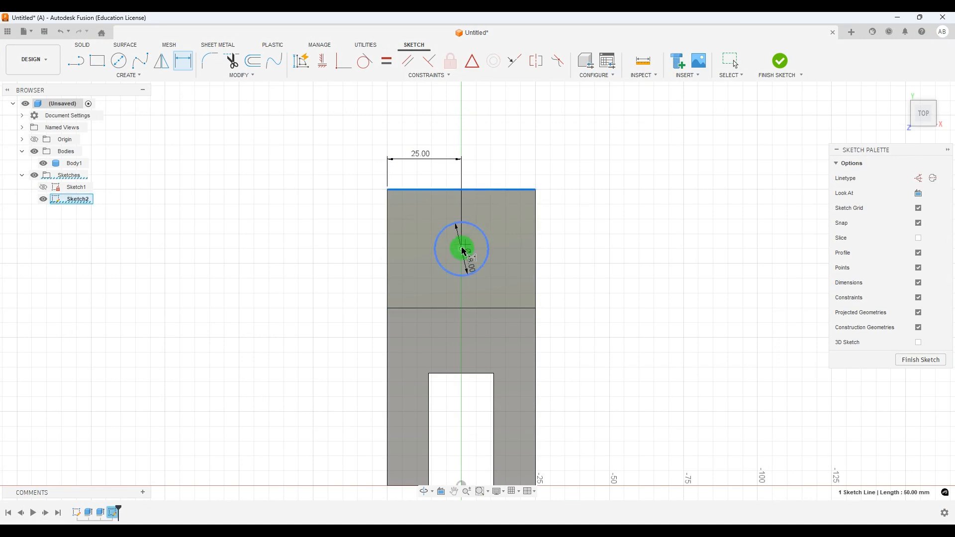
pyautogui.click(462, 249)
pyautogui.click(575, 227)
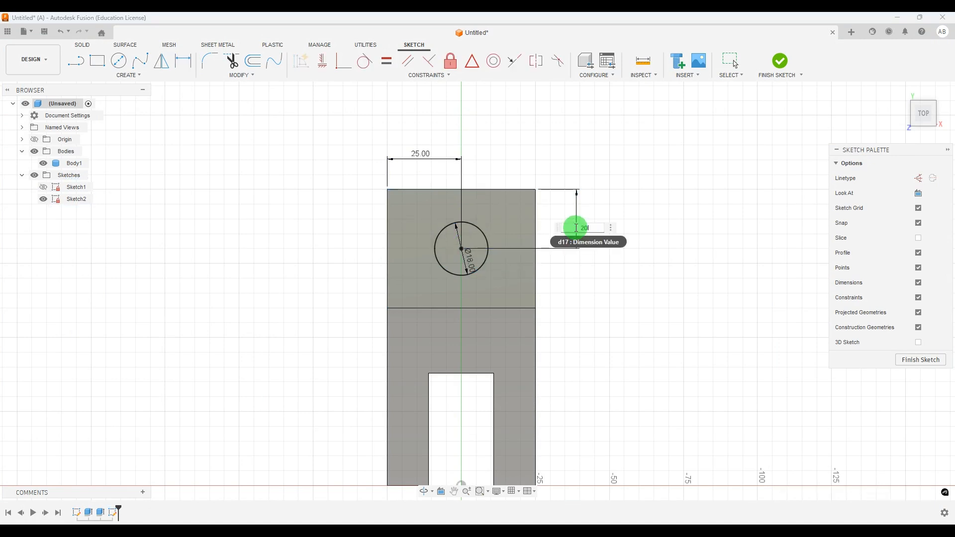
pyautogui.press('Return')
# Finish the circle sketch and return the model to its home view
pyautogui.scroll(-1, 605, 299)
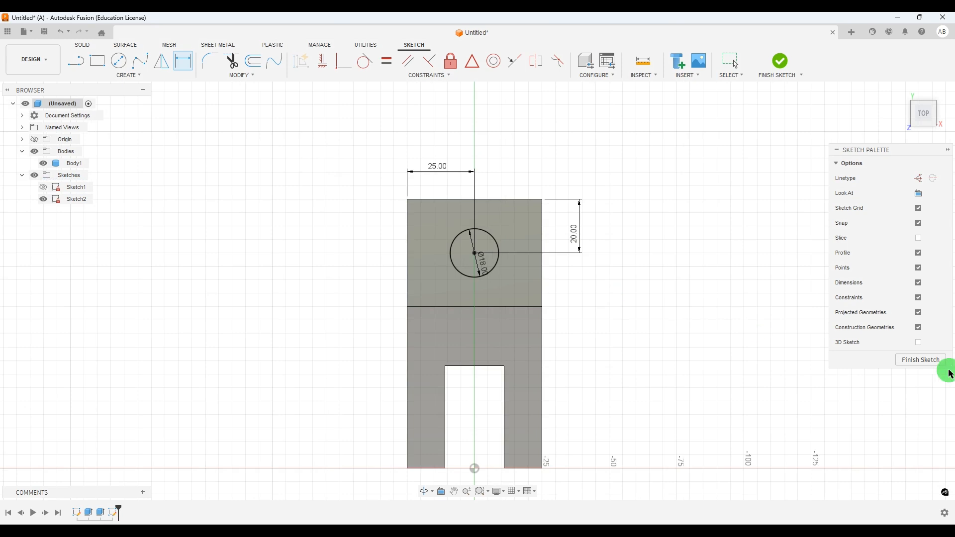
pyautogui.click(928, 363)
pyautogui.moveTo(655, 338)
pyautogui.mouseDown(button='middle')
pyautogui.moveTo(627, 311)
pyautogui.moveTo(722, 367)
pyautogui.mouseUp(button='middle')
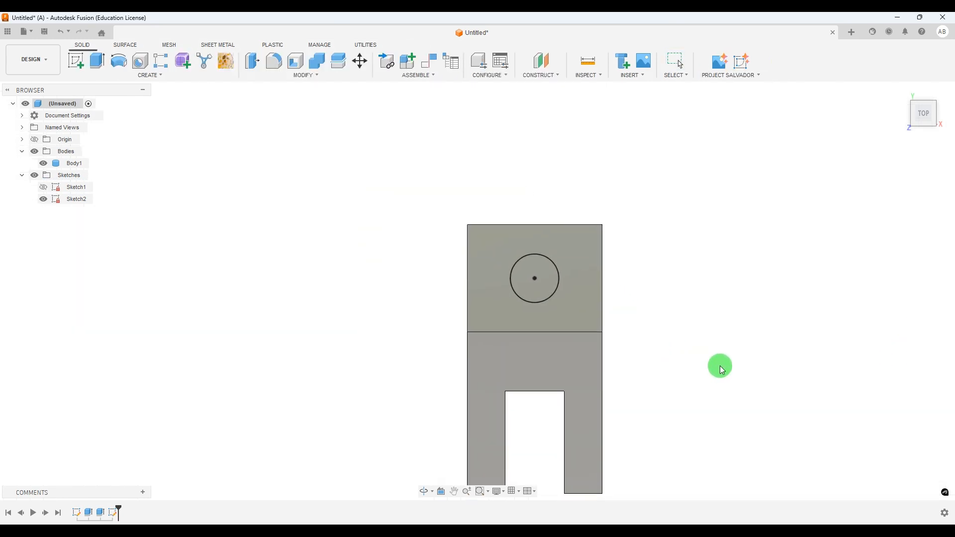
pyautogui.keyDown('shift'); pyautogui.moveTo(765, 343); pyautogui.dragTo(735, 300, button='middle'); pyautogui.keyUp('shift')
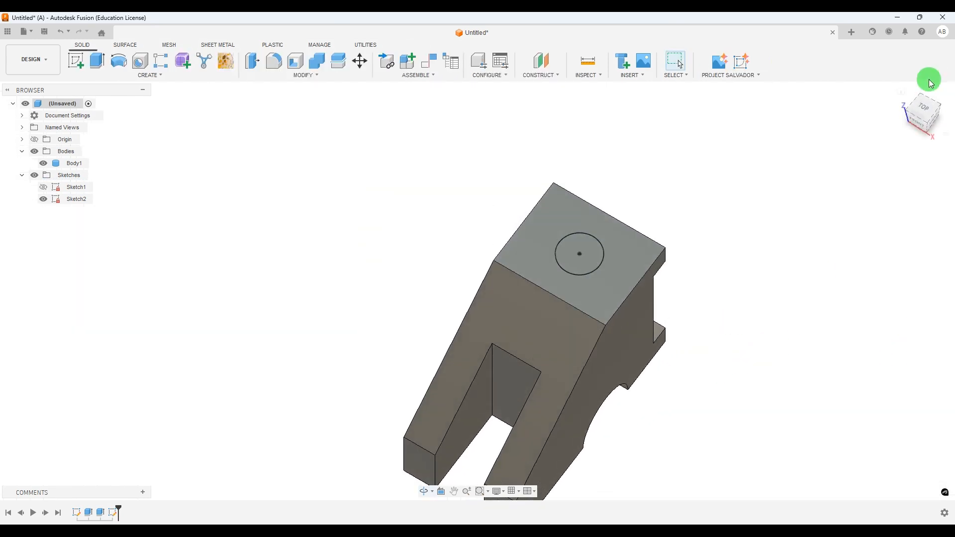
pyautogui.click(902, 90)
pyautogui.scroll(-5, 478, 262)
pyautogui.scroll(4, 553, 189)
pyautogui.scroll(-3, 554, 190)
pyautogui.scroll(2, 508, 264)
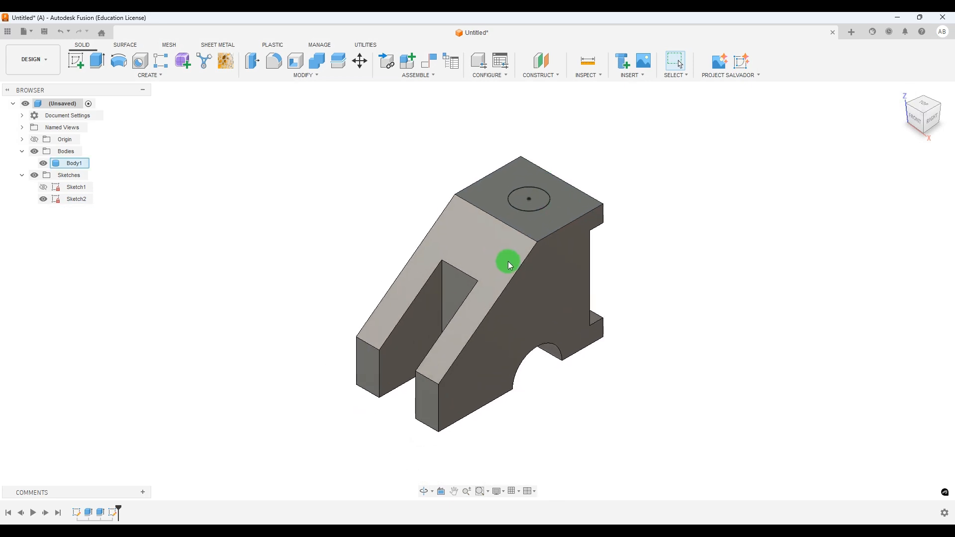
# Extrude the 18 mm circle downward as a cut with extent All to make a vertical through hole
pyautogui.click(97, 60)
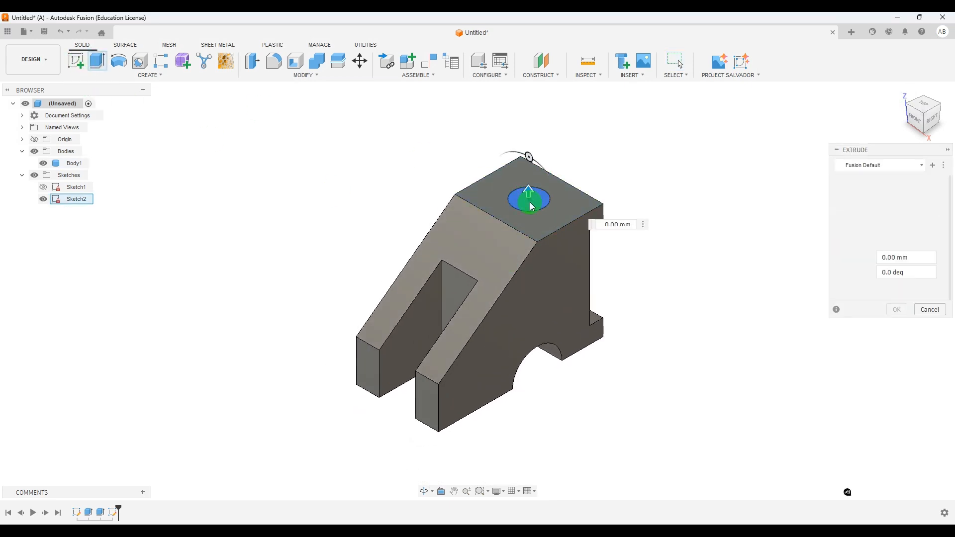
pyautogui.moveTo(528, 194); pyautogui.dragTo(572, 405)
pyautogui.click(919, 241)
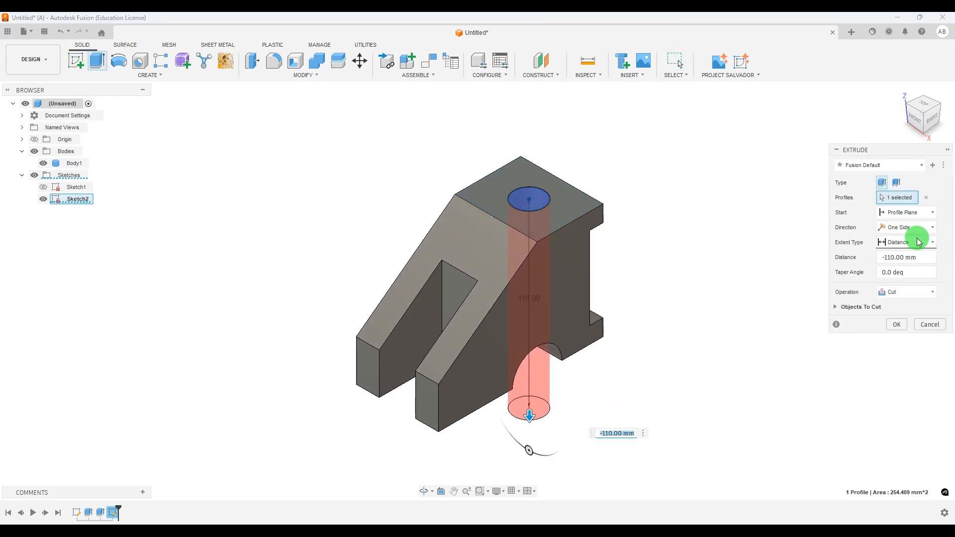
pyautogui.click(862, 282)
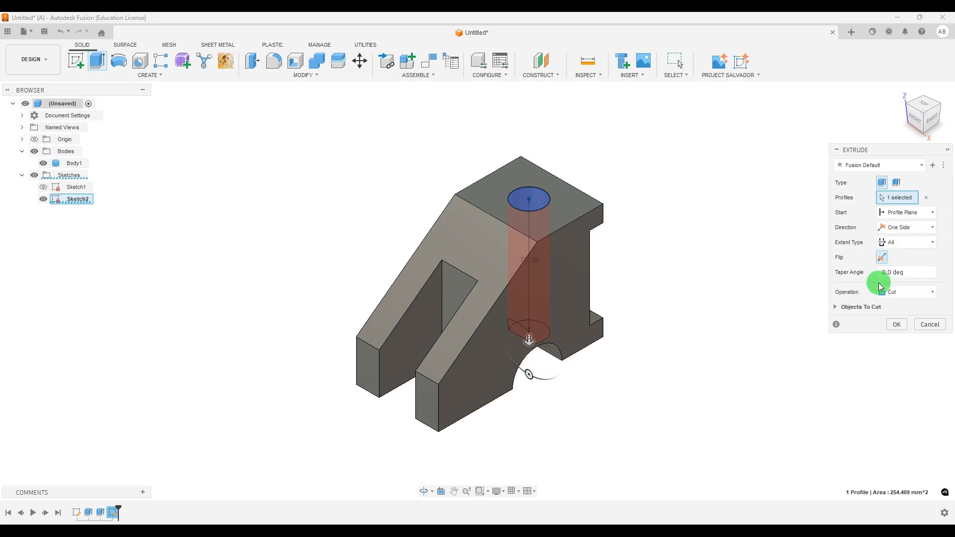
pyautogui.click(897, 324)
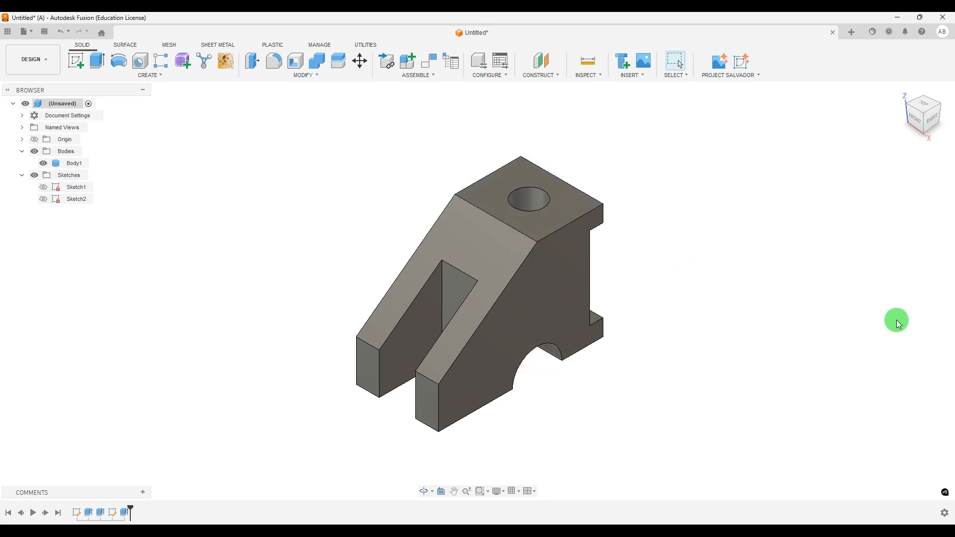
# Shrink the reference drawing 227.jpg window beside the model and compare the two in the home view
pyautogui.click(902, 92)
pyautogui.scroll(-4, 311, 304)
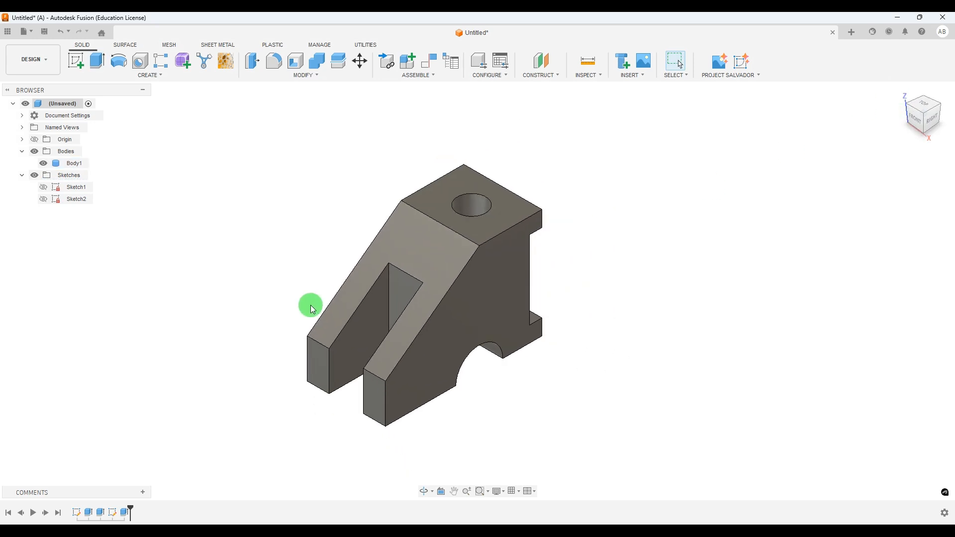
pyautogui.scroll(3, 688, 273)
pyautogui.scroll(-2, 641, 280)
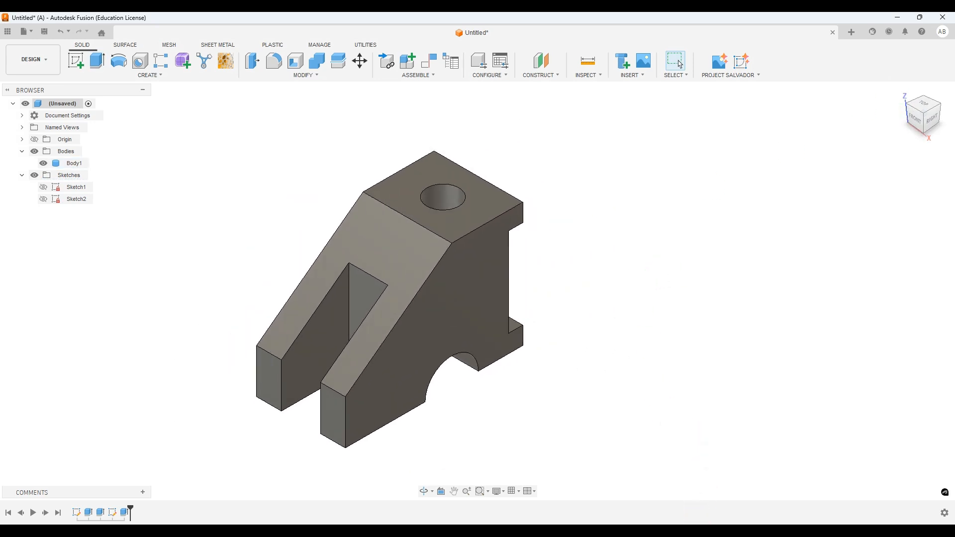
pyautogui.hotkey('alt', 'Tab')
pyautogui.click(920, 24)
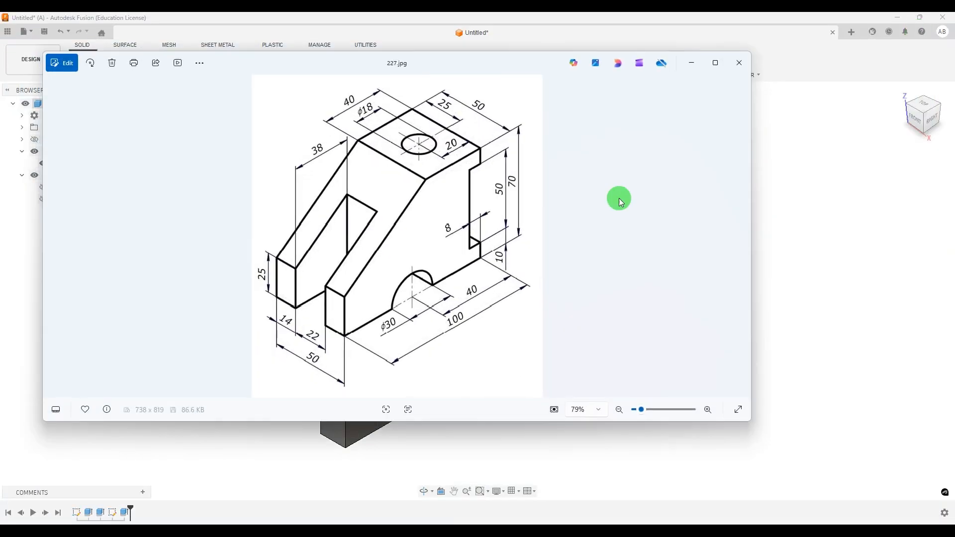
pyautogui.moveTo(41, 303); pyautogui.dragTo(502, 302)
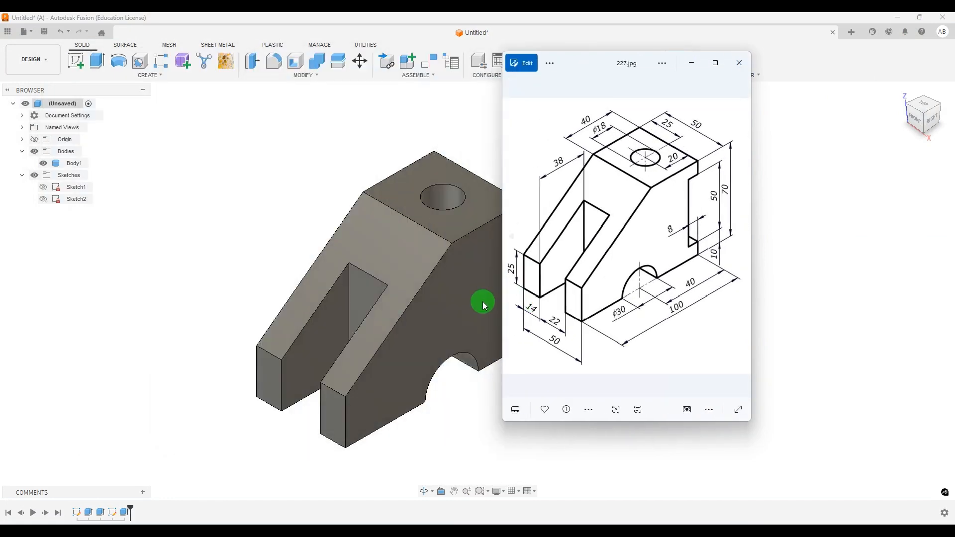
pyautogui.scroll(-2, 303, 260)
pyautogui.scroll(2, 354, 297)
pyautogui.scroll(1, 428, 306)
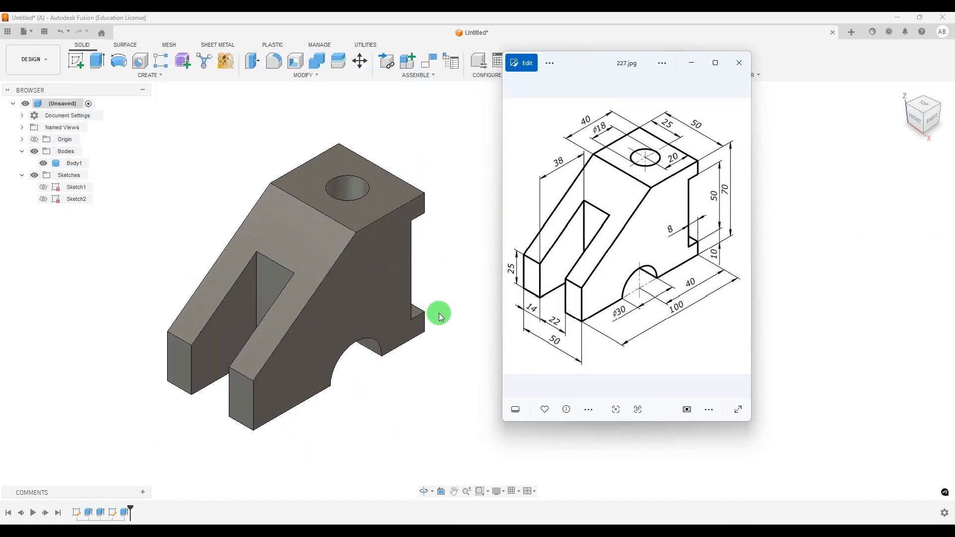